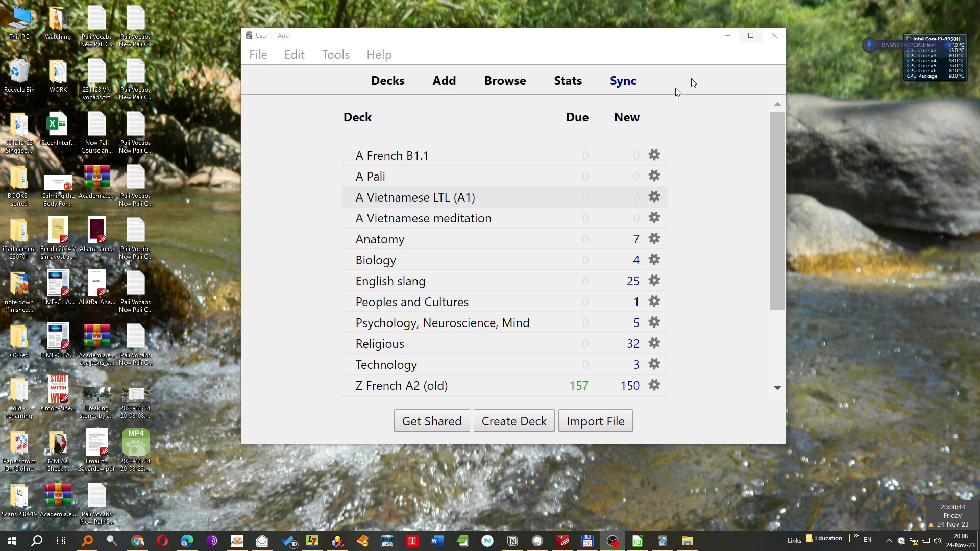
left_click_drag(641, 39, 635, 49)
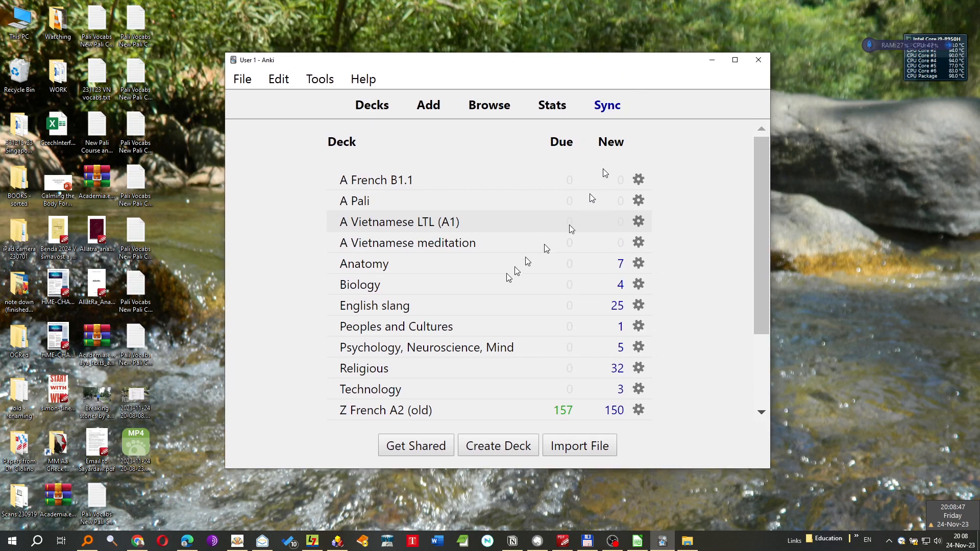
left_click(482, 445)
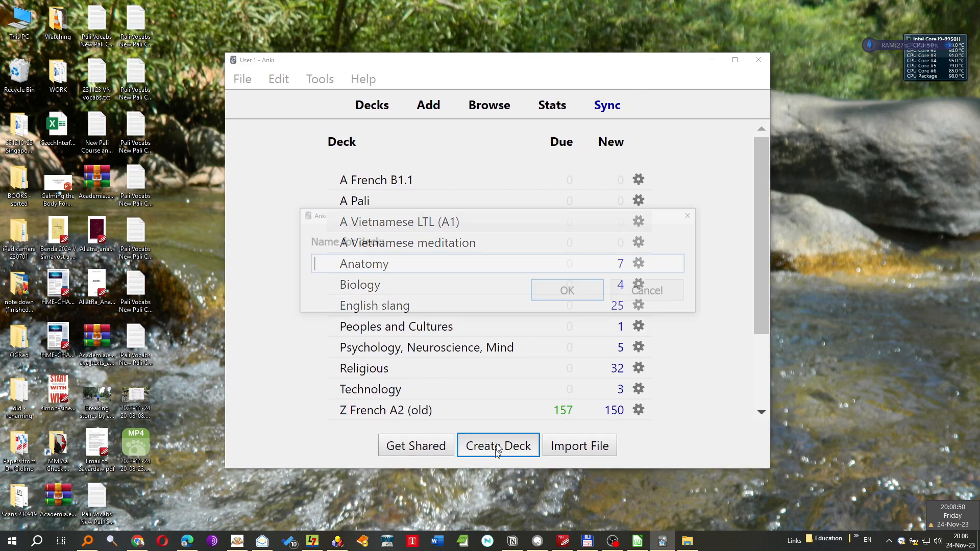
left_click_drag(467, 219, 496, 236)
left_click_drag(434, 233, 402, 223)
left_click(641, 296)
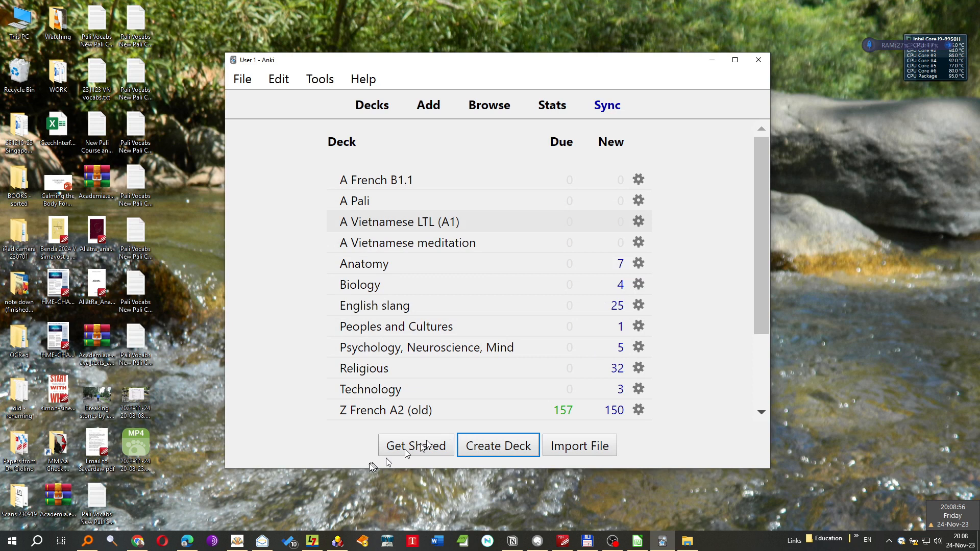
- Open the "Z Pali with pronunciation (testing)" deck and start a file import
scroll(402, 354, "down", 3)
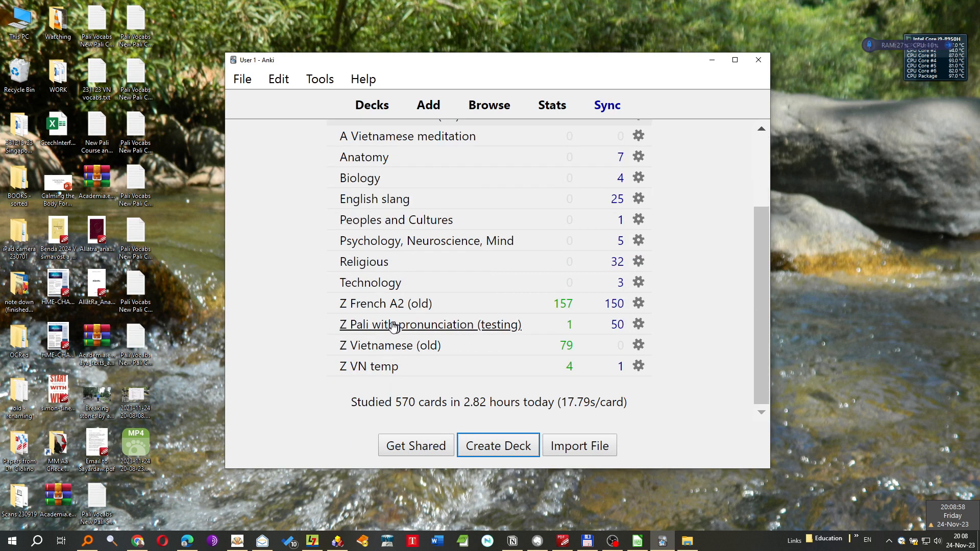
left_click(440, 325)
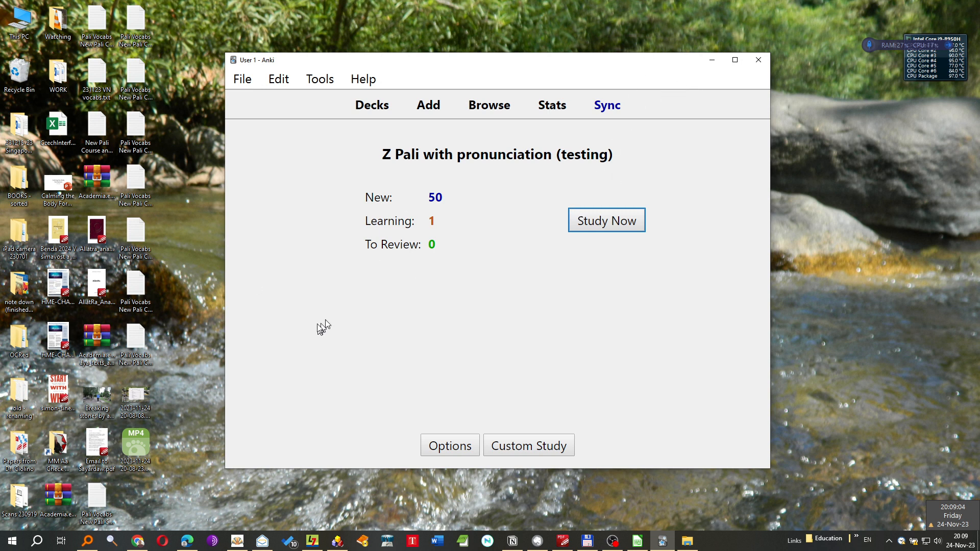
left_click(238, 77)
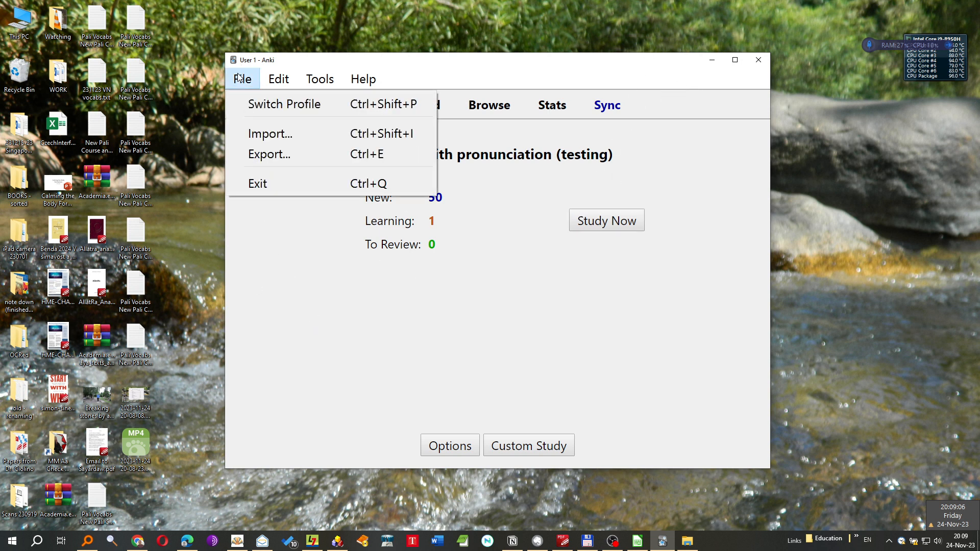
left_click(297, 135)
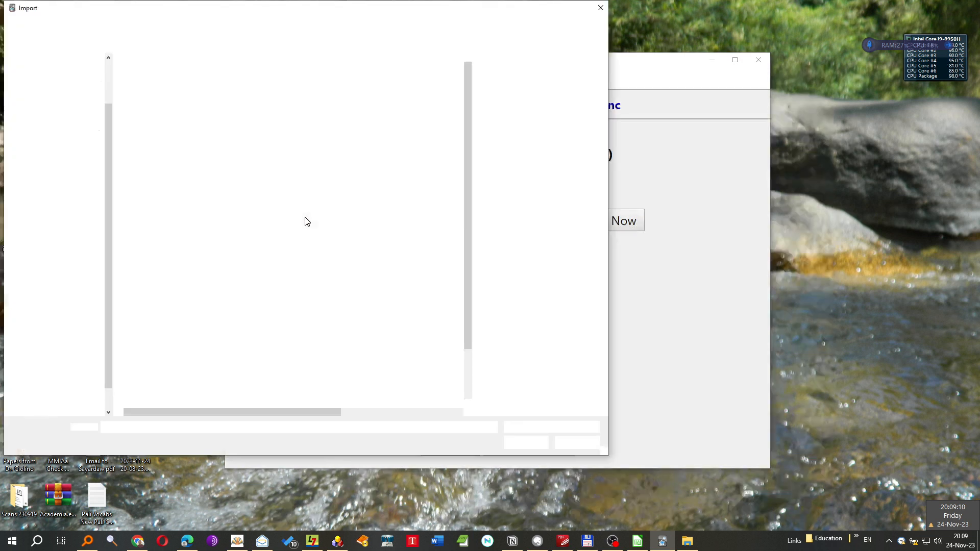
left_click_drag(299, 10, 495, 26)
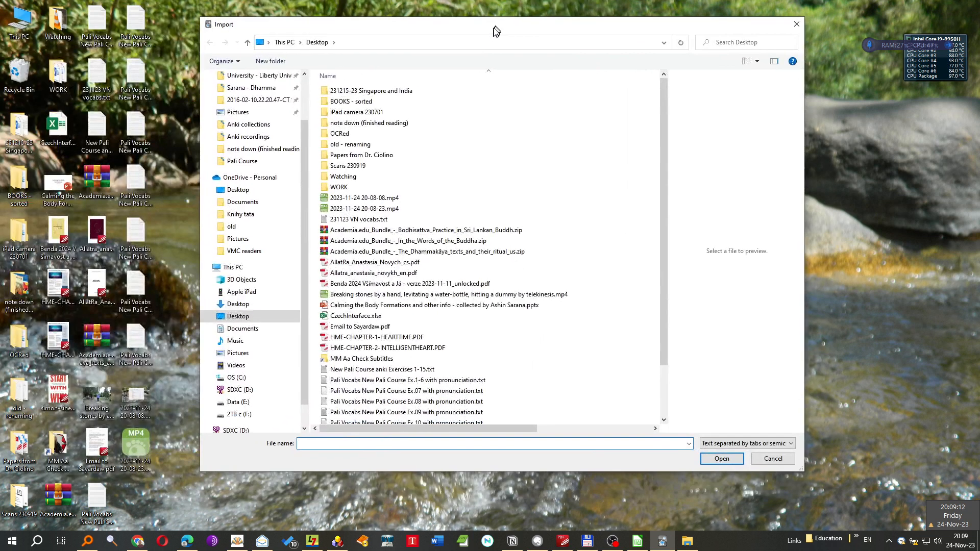
- Preview the contents of "Pali Vocabs New Pali Course Ex.1-6 with pronunciation.txt" on the Desktop
scroll(357, 230, "down", 2)
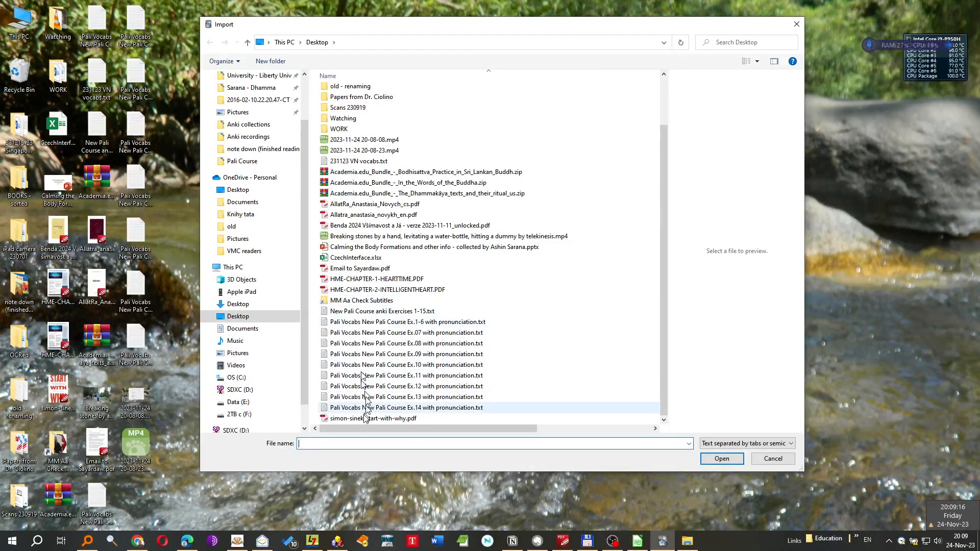
left_click(360, 323)
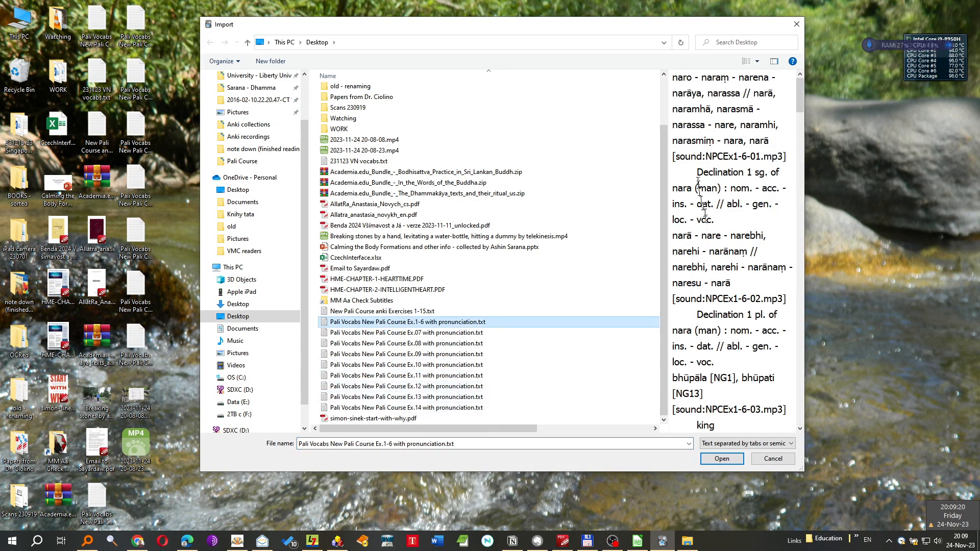
scroll(720, 156, "down", 3)
scroll(720, 156, "up", 3)
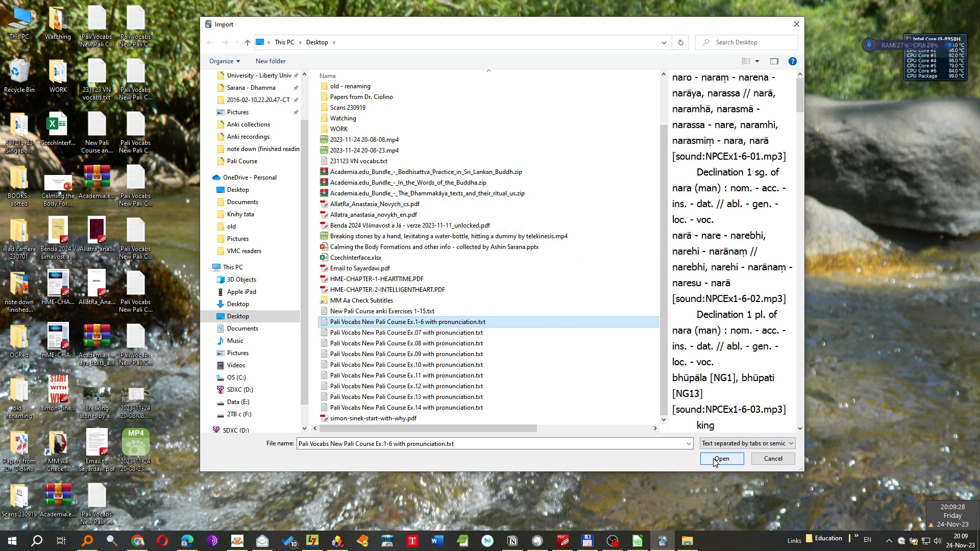
- Import "Pali Vocabs New Pali Course Ex.07 with pronunciation.txt" into the "Z Pali with pronunciation (testing)" deck with the default field mapping
left_click(422, 334)
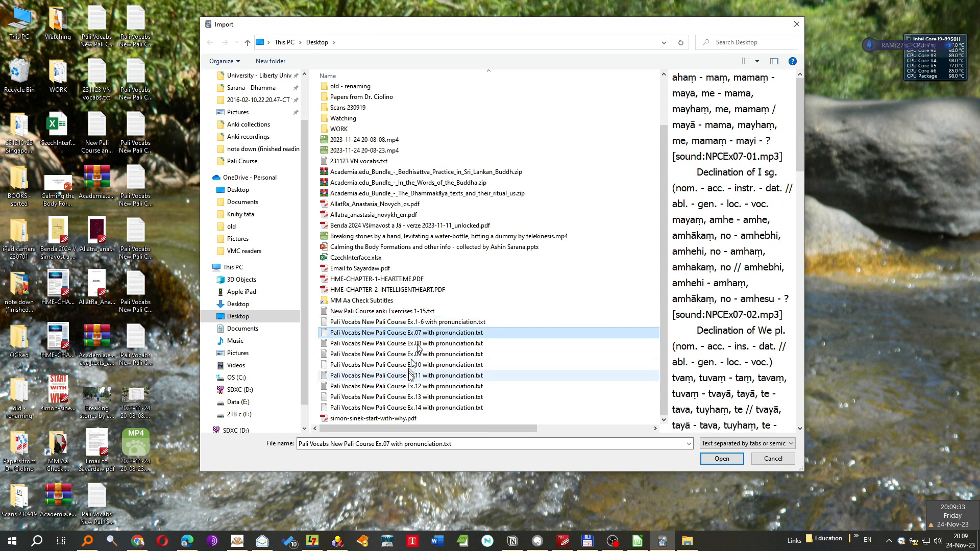
left_click(716, 459)
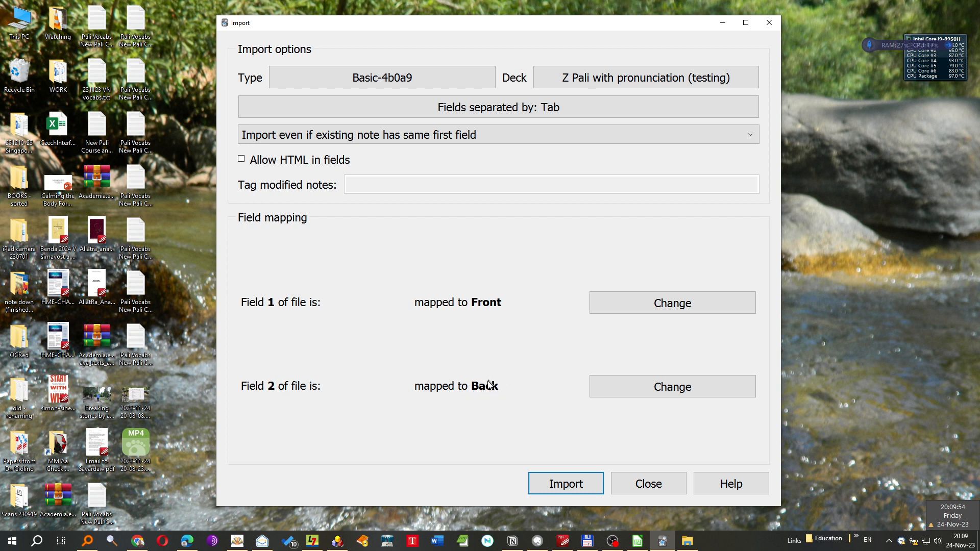
left_click_drag(487, 29, 403, 13)
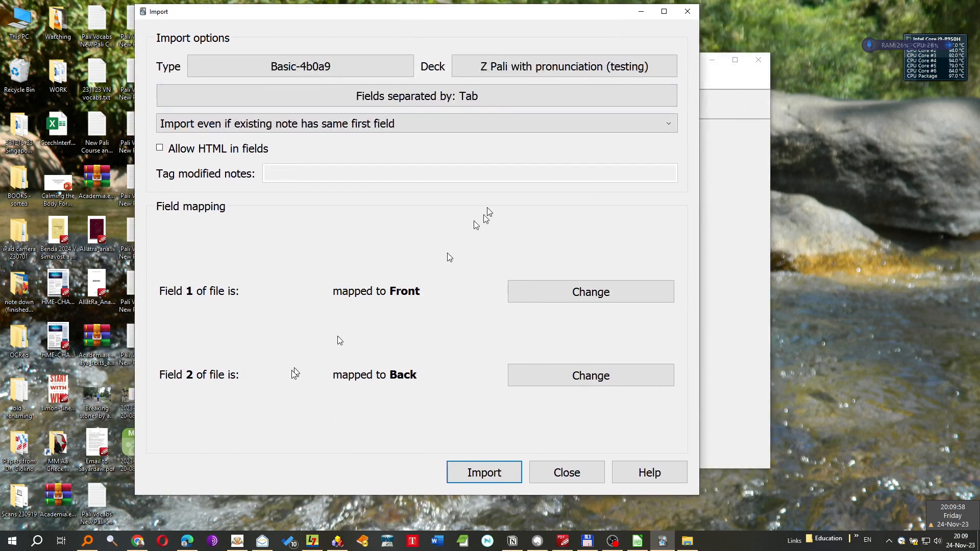
left_click(485, 470)
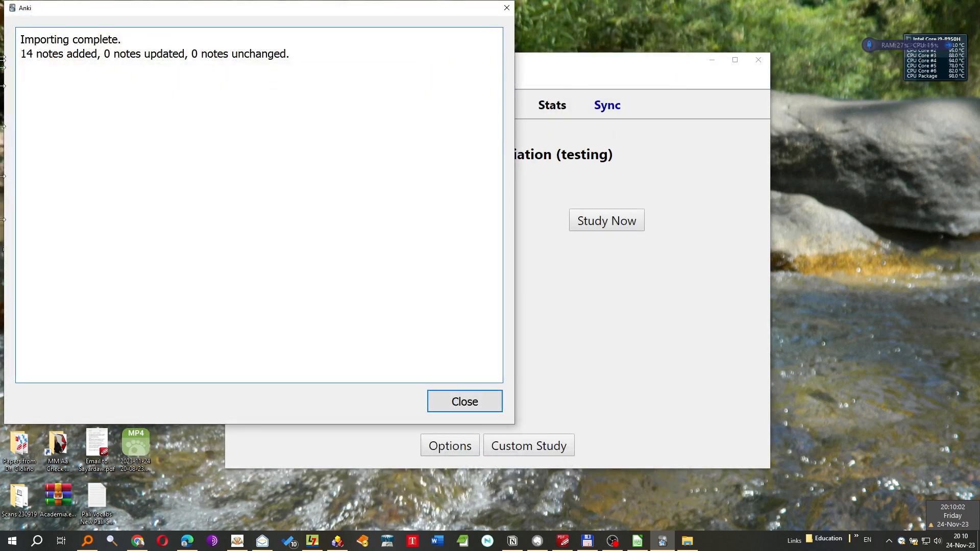
- Check the added and unchanged note counts in the import report and close it
left_click_drag(48, 16, 209, 34)
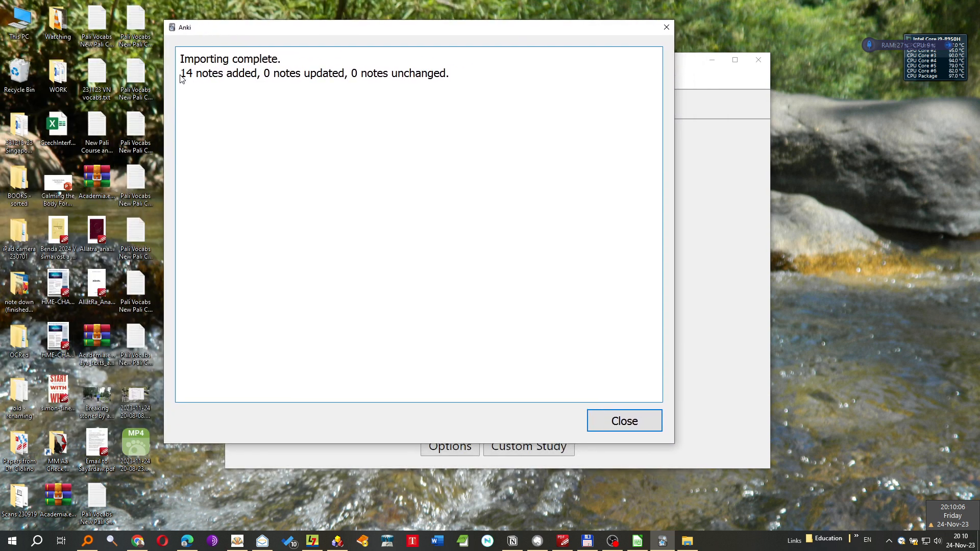
left_click_drag(185, 74, 256, 76)
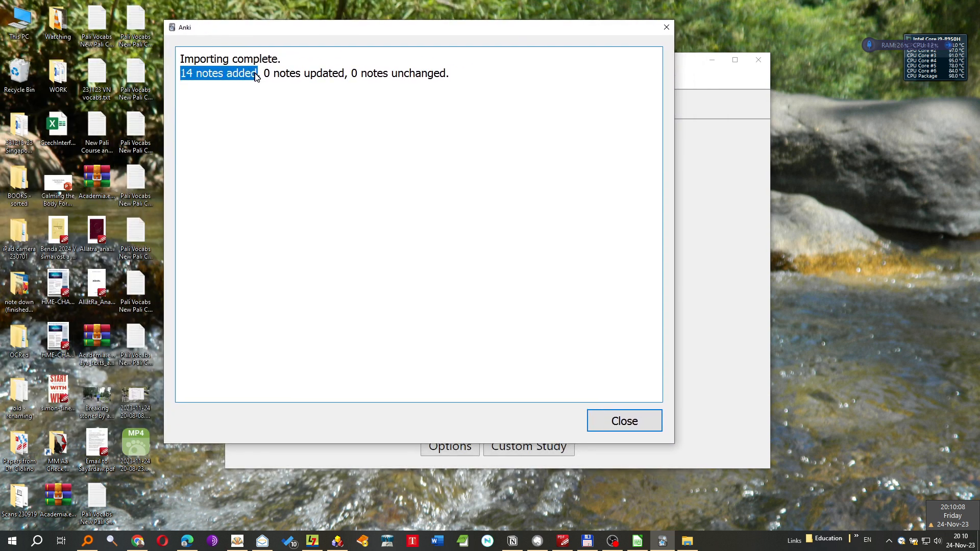
double_click(414, 75)
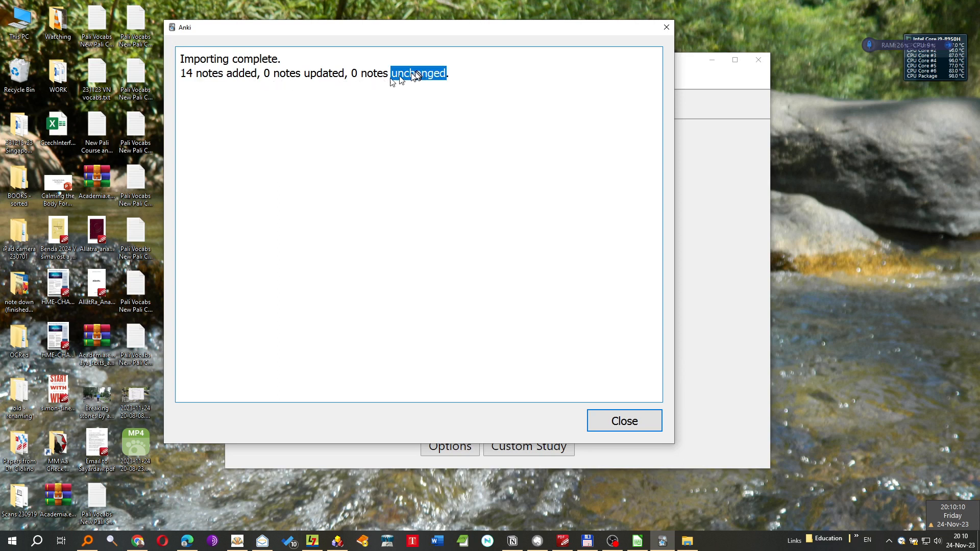
left_click(253, 70)
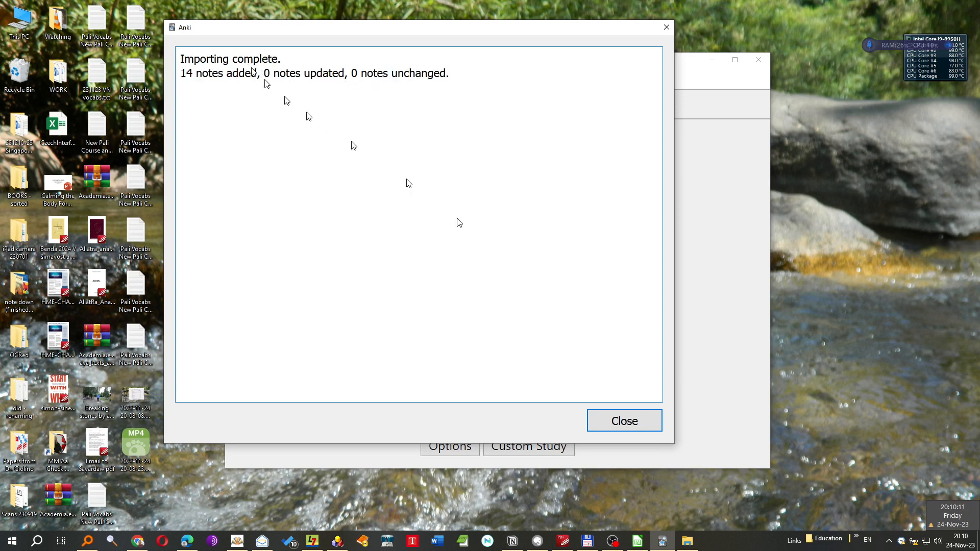
left_click(632, 423)
- Open the card browser, narrow the Sort Field column, and check which columns can be displayed
left_click(494, 114)
left_click_drag(475, 69, 396, 64)
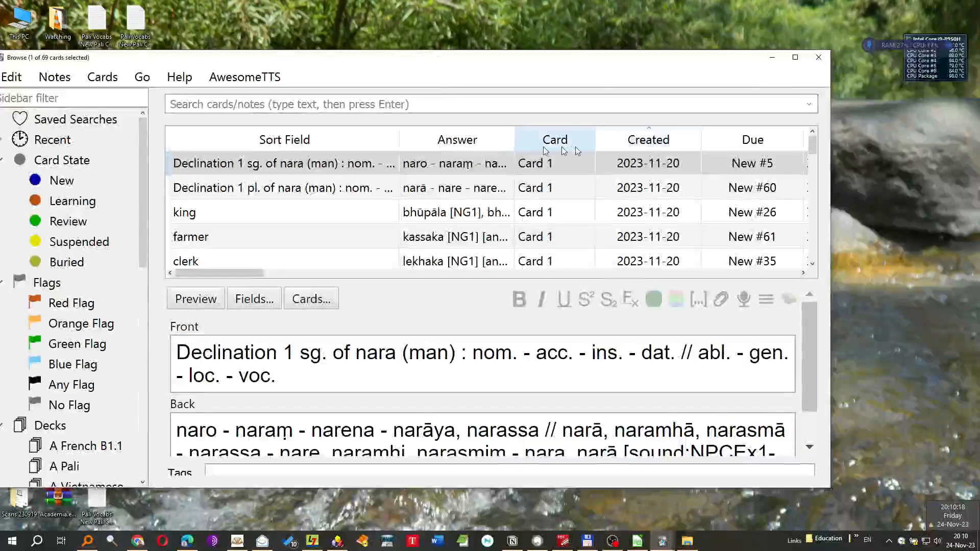
left_click_drag(400, 144, 260, 148)
right_click(486, 144)
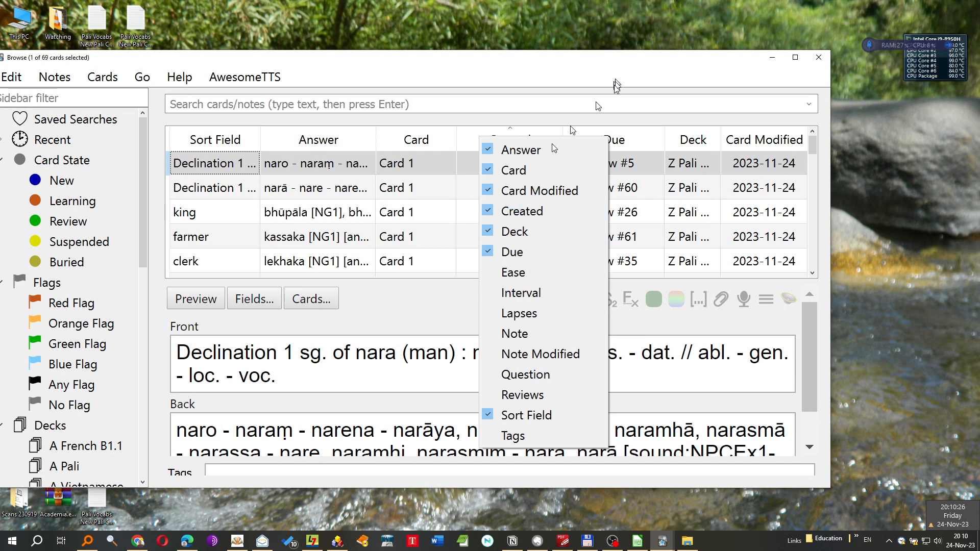
left_click(597, 124)
- Examine the newly imported exercise 07 cards at the end of the card list, checking their fronts, backs and creation dates
scroll(515, 194, "down", 15)
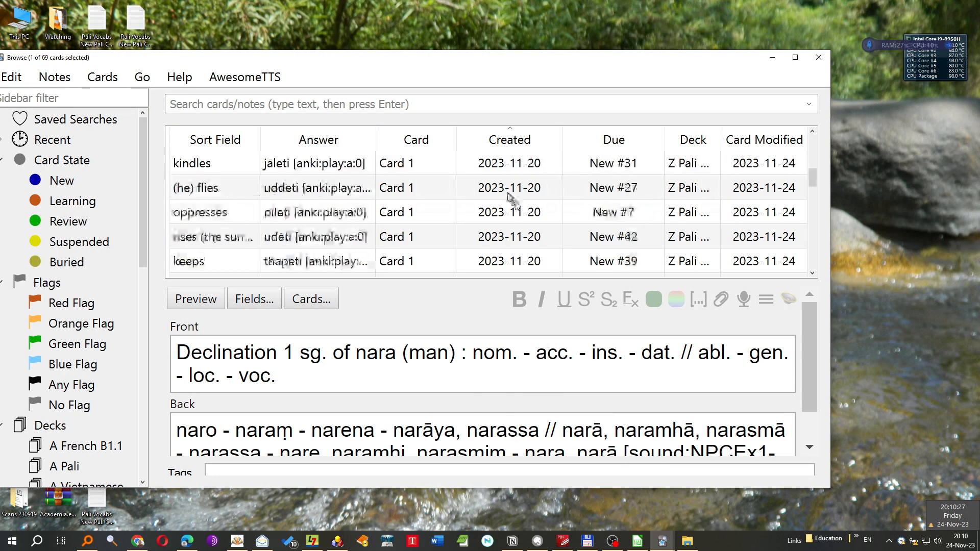
left_click(502, 214)
left_click(496, 241)
left_click(490, 262)
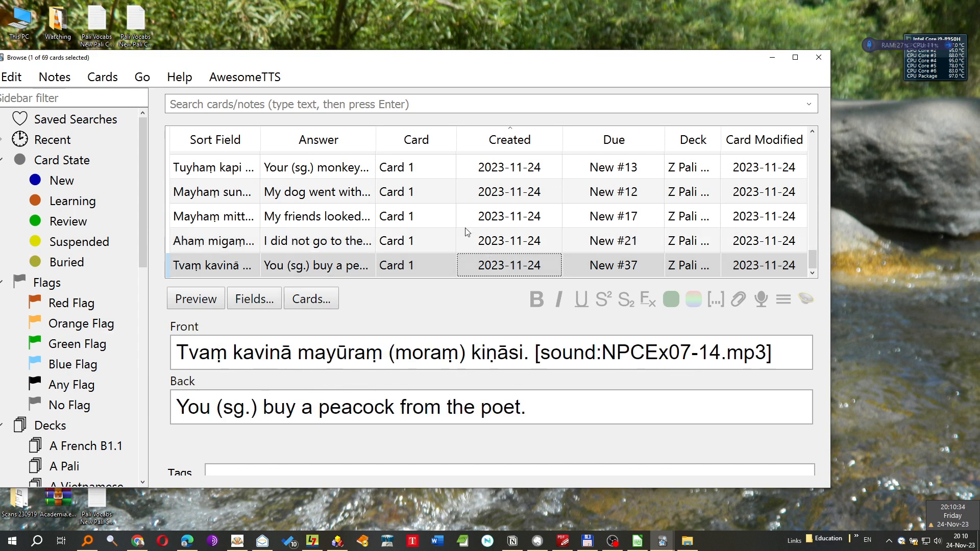
scroll(438, 227, "up", 3)
scroll(442, 229, "down", 3)
left_click(401, 192)
scroll(393, 214, "up", 5)
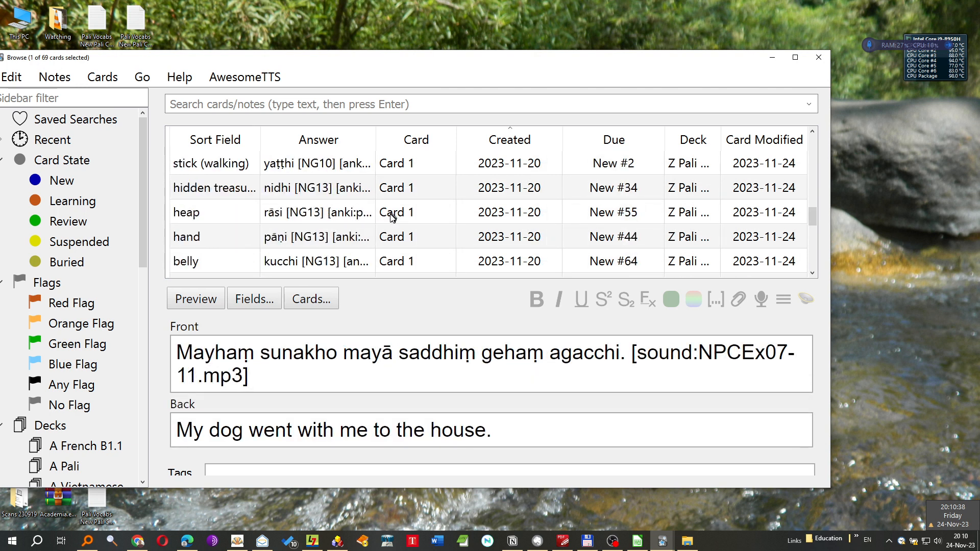
scroll(392, 217, "up", 1)
- Widen the Deck column in the card list and close the card browser
mouse_move(719, 139)
left_mouse_down()
mouse_move(766, 140)
mouse_move(735, 140)
left_mouse_up()
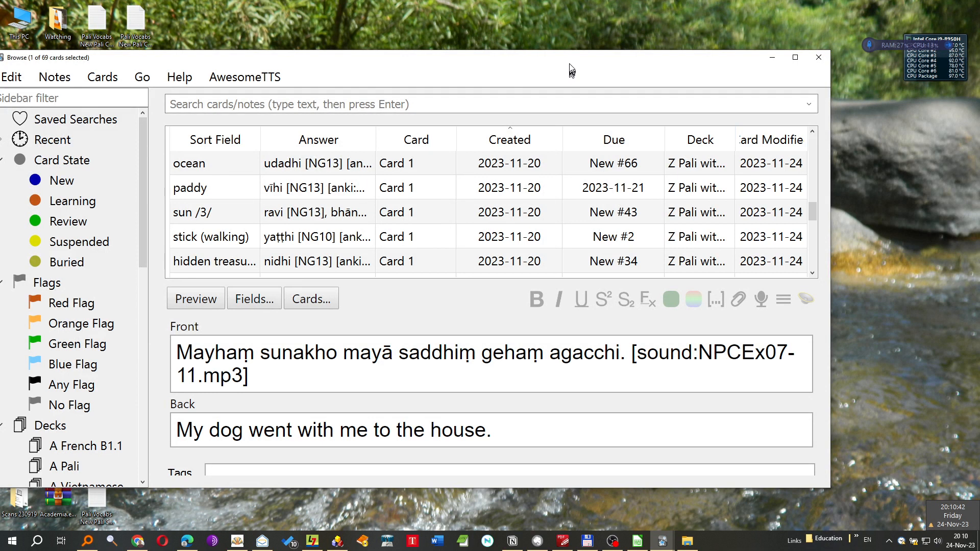
left_click_drag(573, 63, 612, 81)
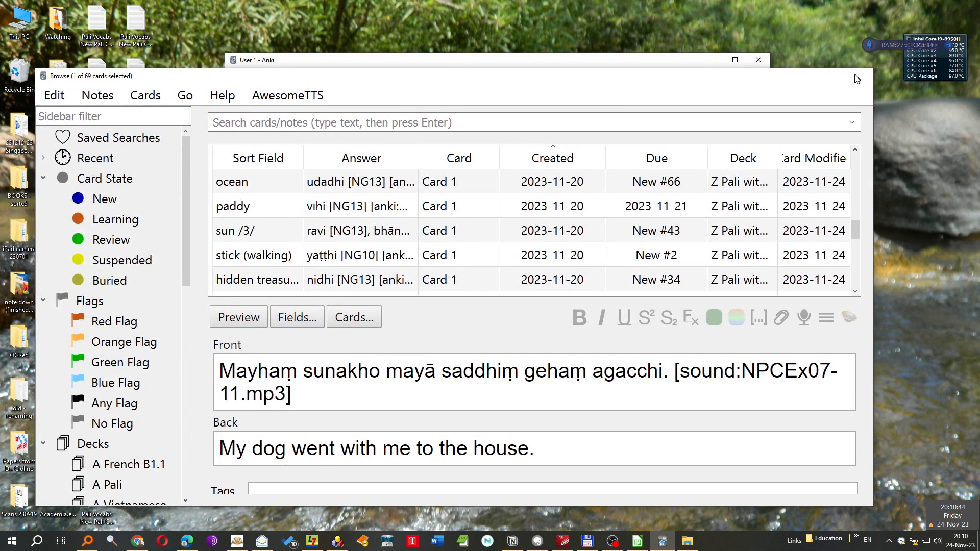
left_click(852, 76)
- Import "Pali Vocabs New Pali Course Ex.08 with pronunciation.txt" into the current deck with the default field mapping and dismiss the report
left_click(243, 80)
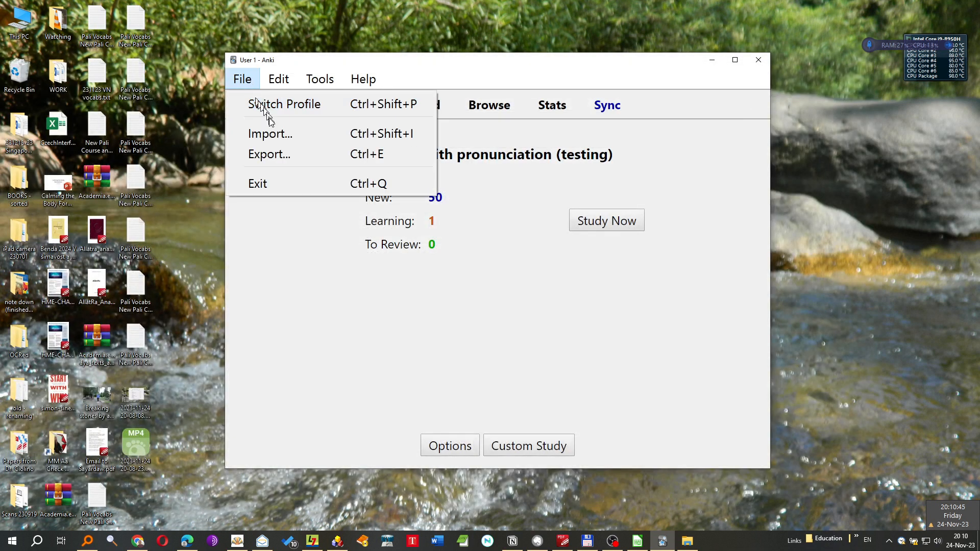
left_click(308, 140)
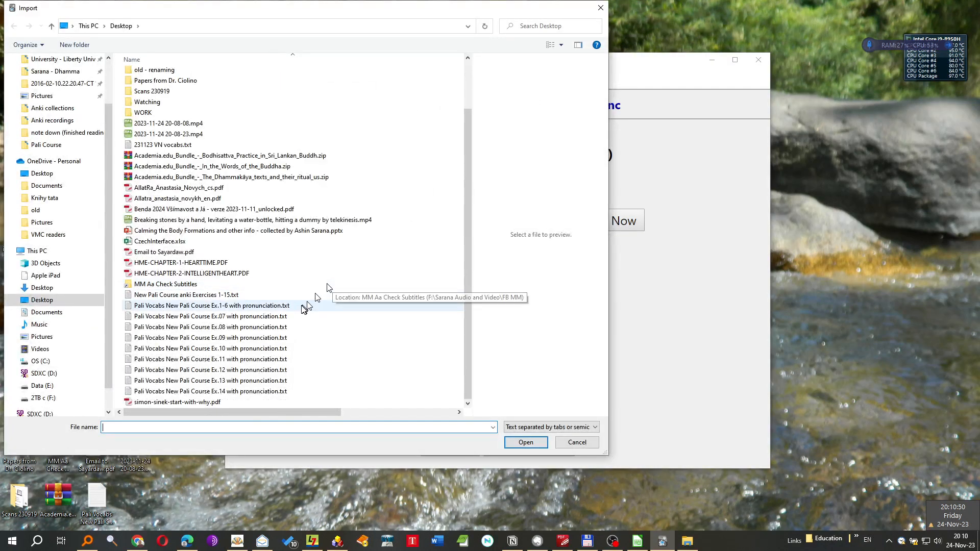
left_click(289, 329)
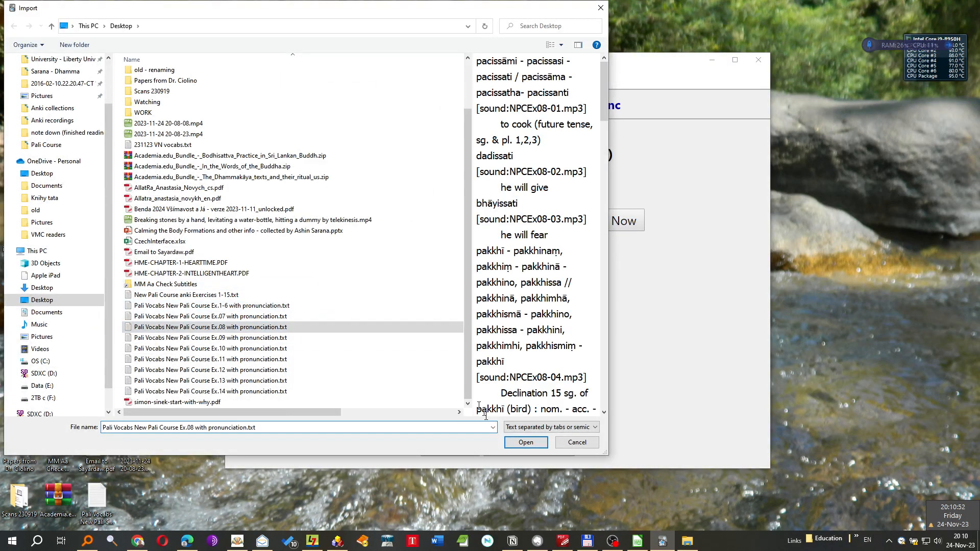
left_click(524, 443)
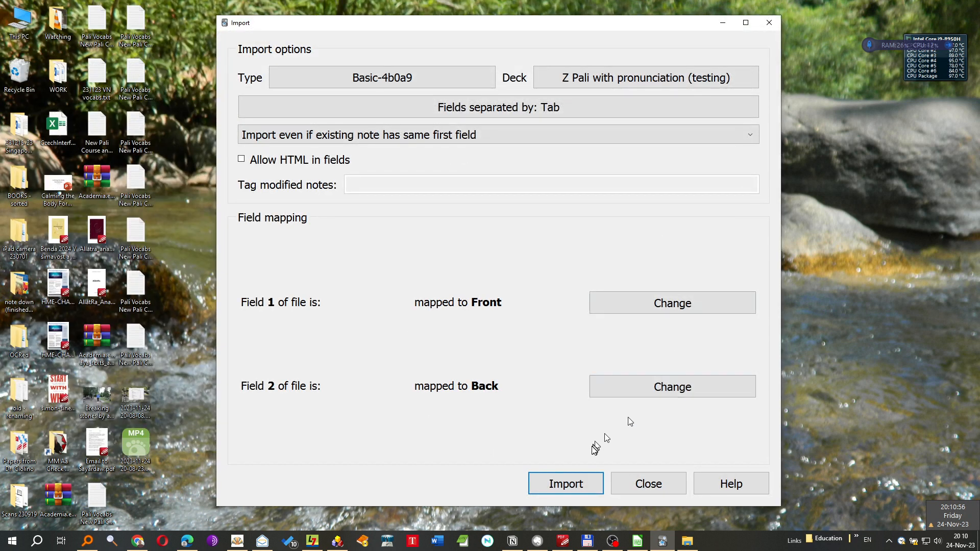
left_click(578, 487)
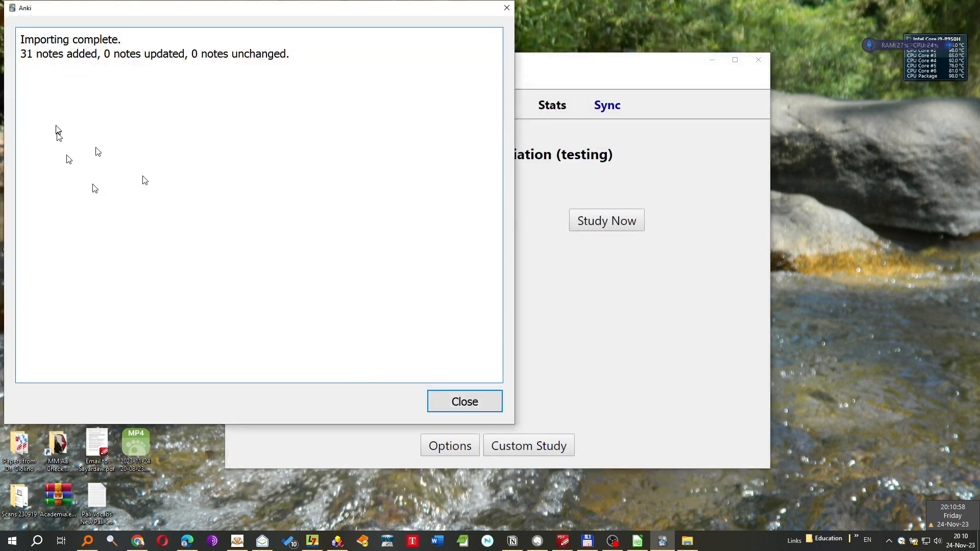
left_click(437, 404)
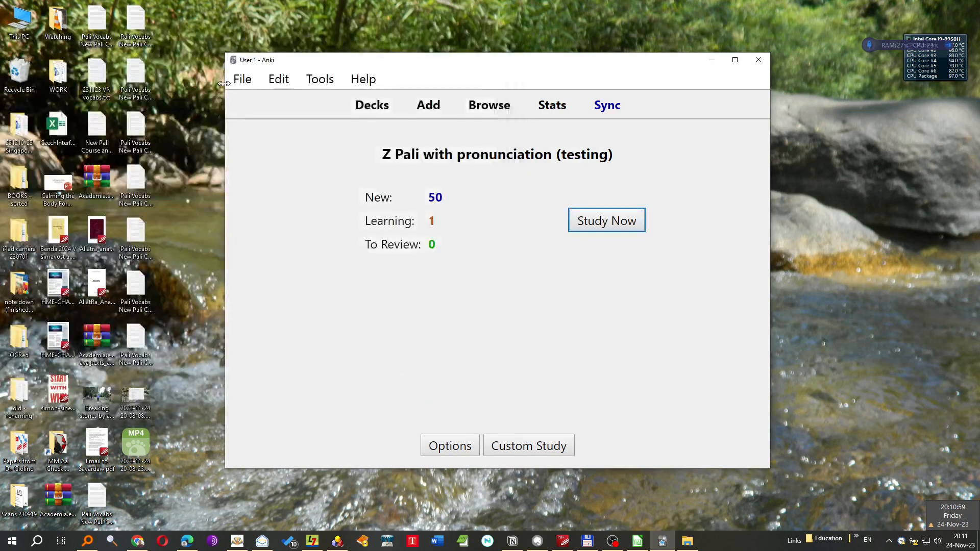
- Import "Pali Vocabs New Pali Course Ex.09 with pronunciation.txt" into the current deck with the default field mapping
left_click(243, 79)
left_click(249, 132)
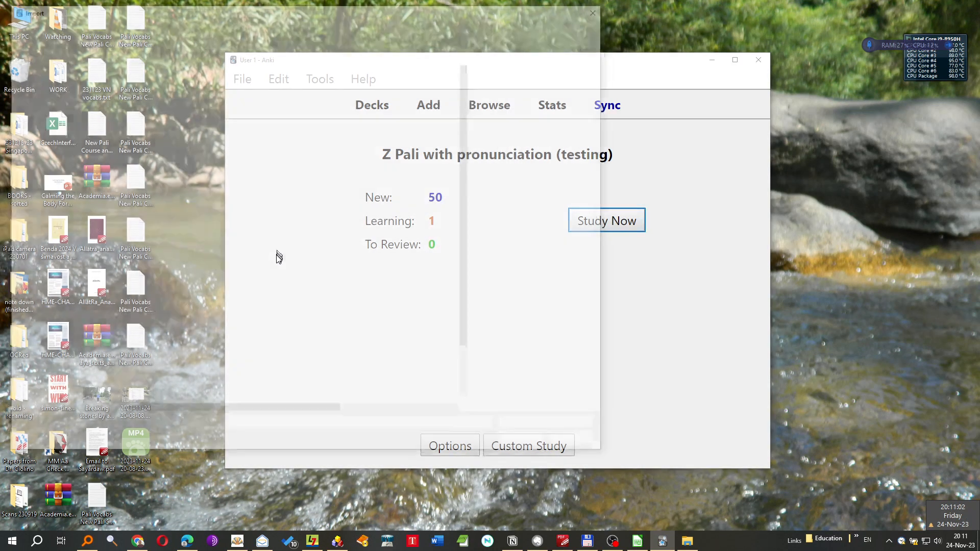
left_click(244, 336)
left_click(514, 442)
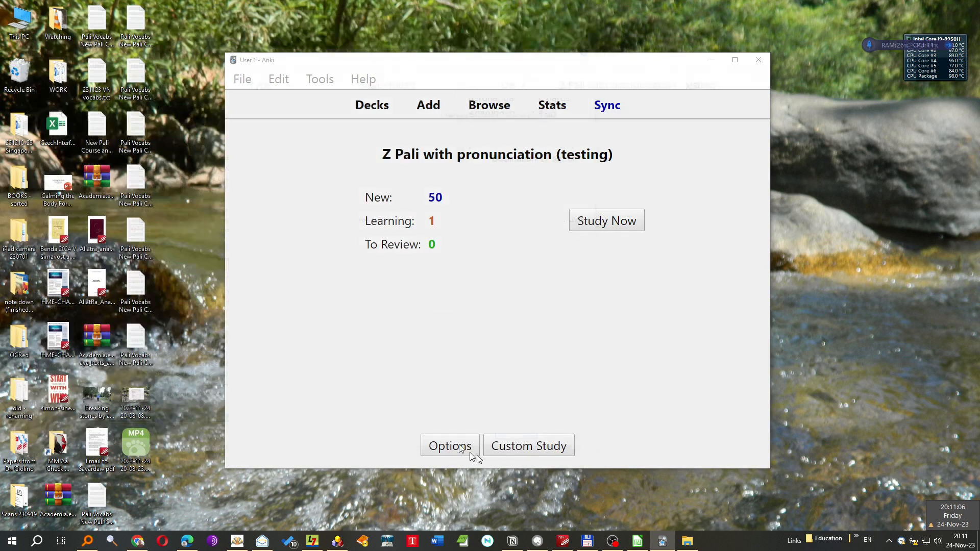
left_click(577, 490)
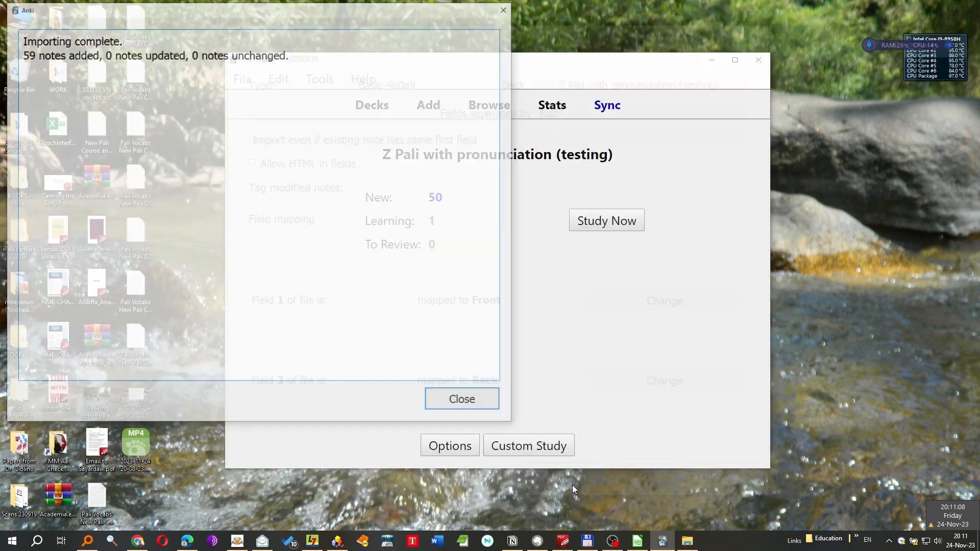
- Dismiss the exercise 09 report and import "Pali Vocabs New Pali Course Ex.10 with pronunciation.txt" into the current deck with the default field mapping
left_click(449, 403)
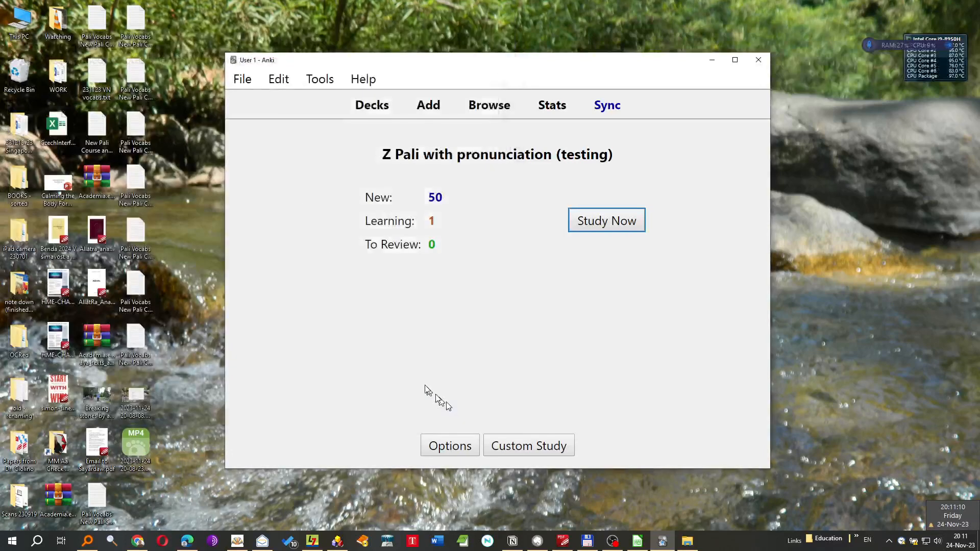
left_click(243, 81)
left_click(244, 124)
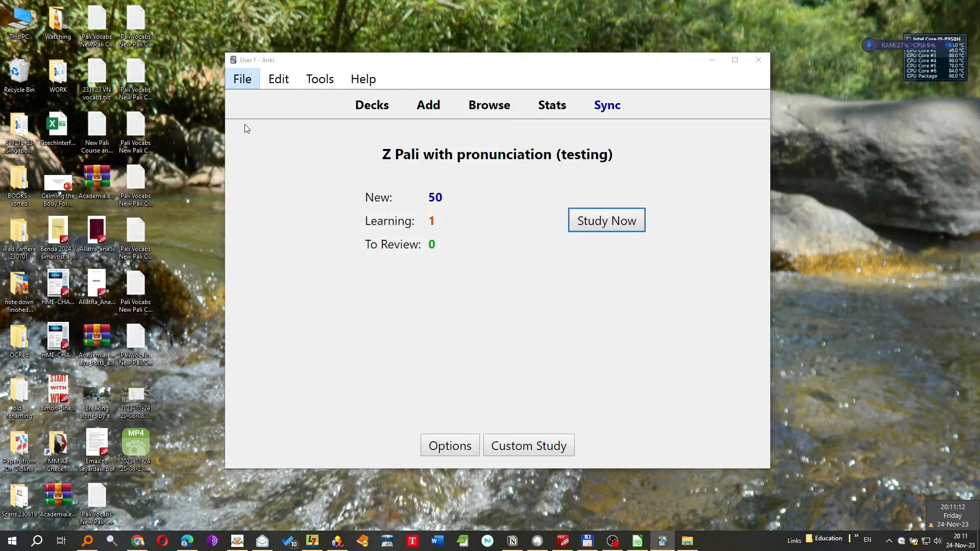
scroll(271, 262, "down", 2)
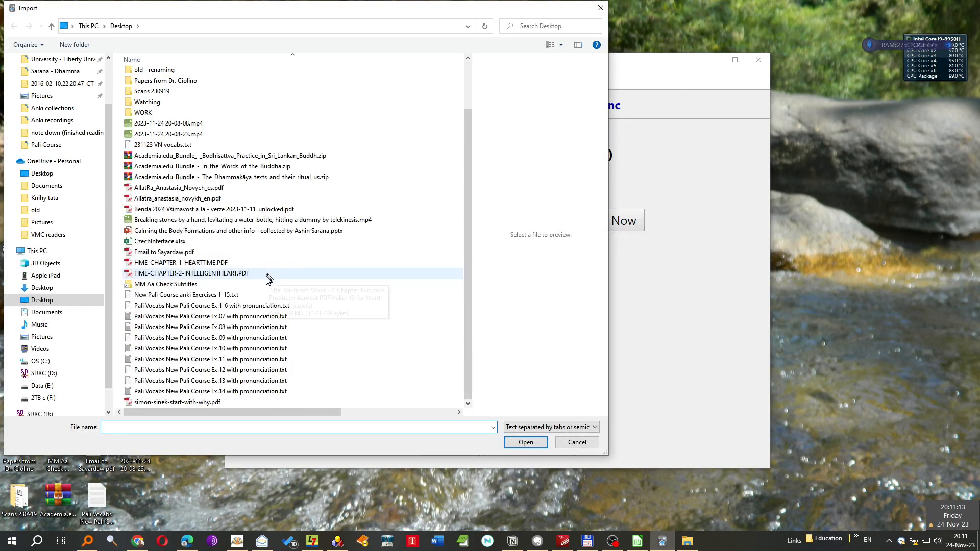
left_click(239, 351)
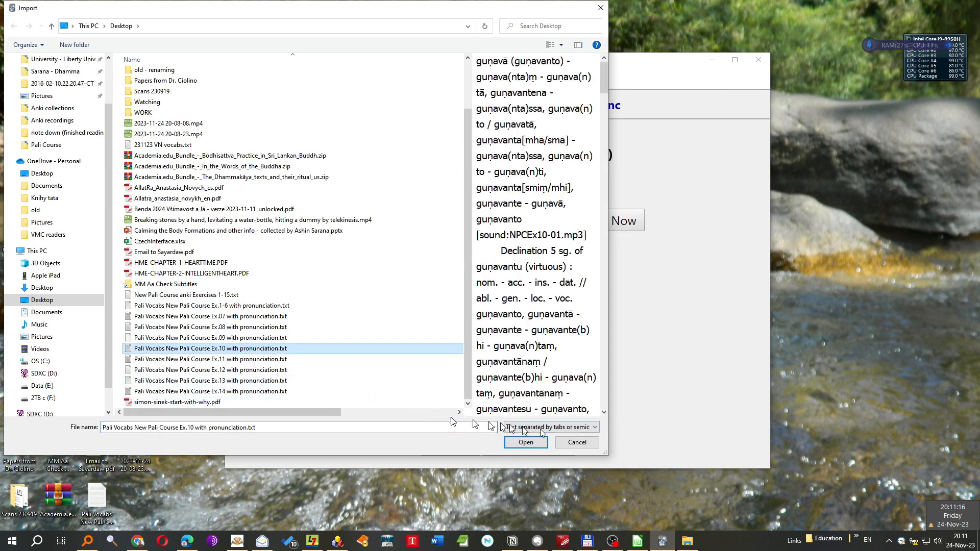
left_click(525, 442)
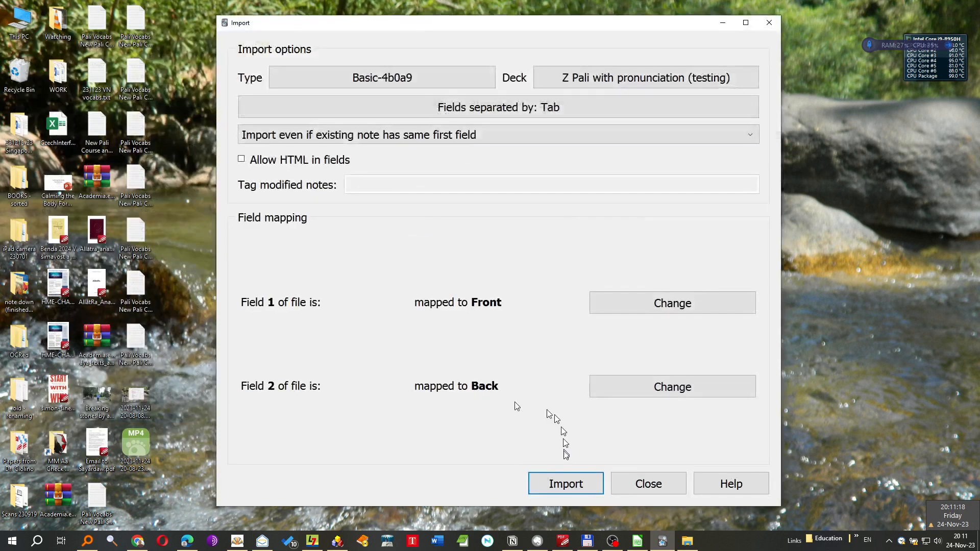
left_click(561, 482)
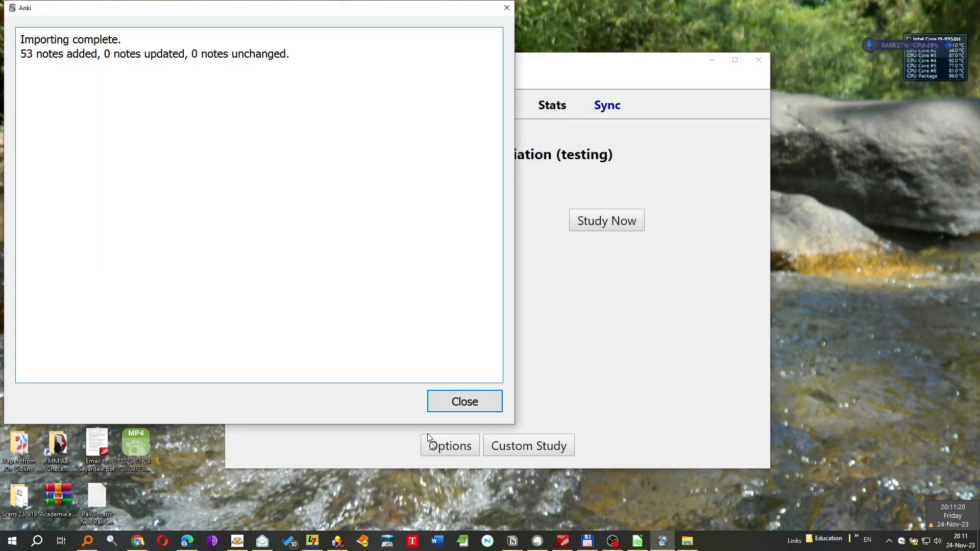
left_click(455, 402)
- Import "Pali Vocabs New Pali Course Ex.11 with pronunciation.txt" into the current deck with the default field mapping and dismiss the report
left_click(243, 79)
left_click(238, 133)
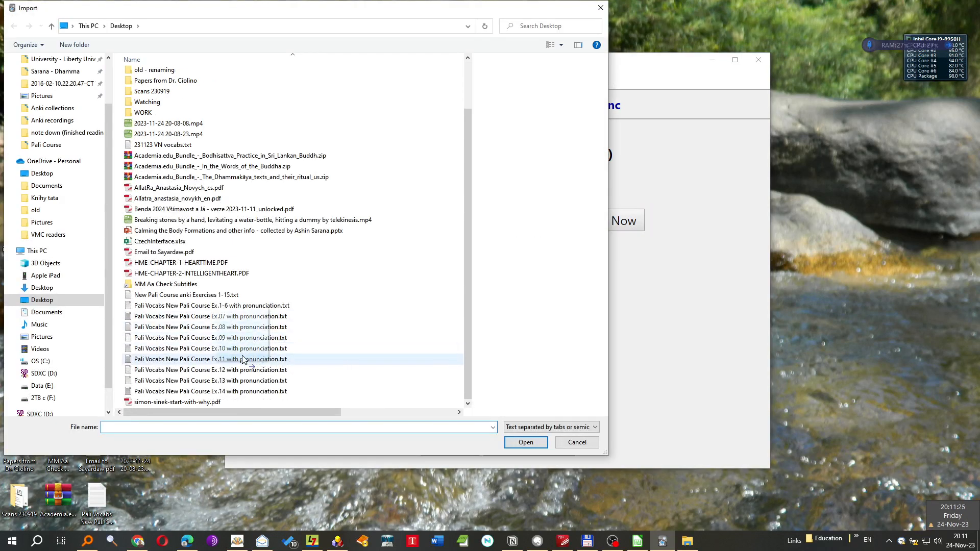
left_click(271, 359)
left_click(522, 443)
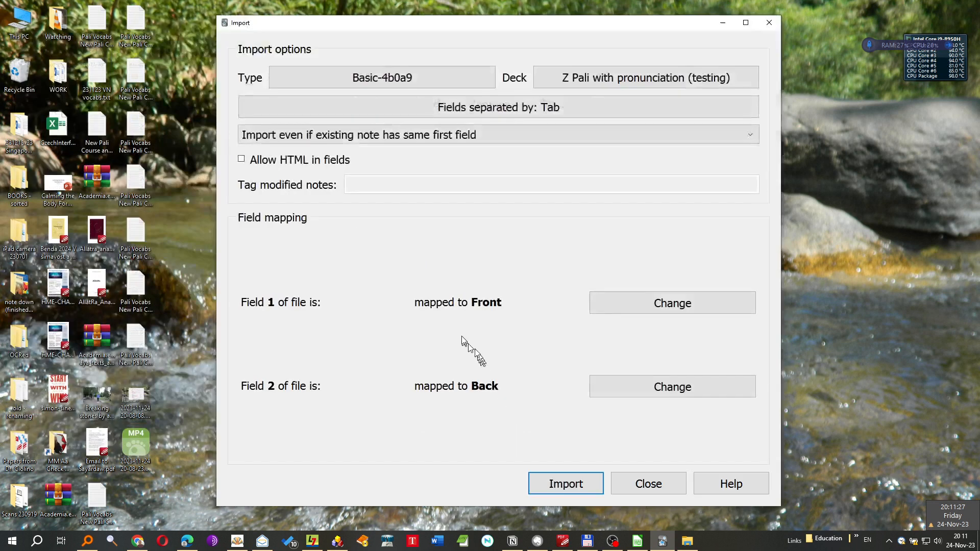
left_click(536, 477)
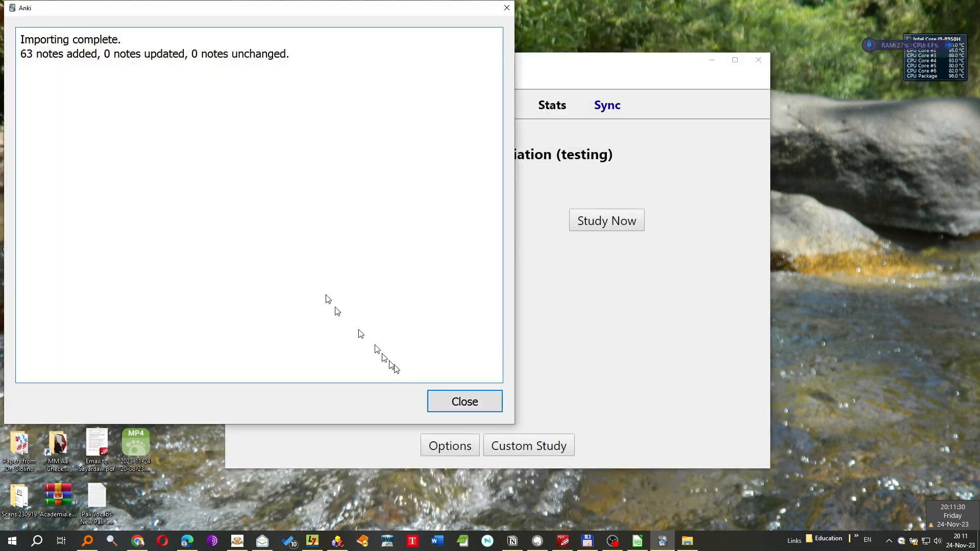
left_click(443, 403)
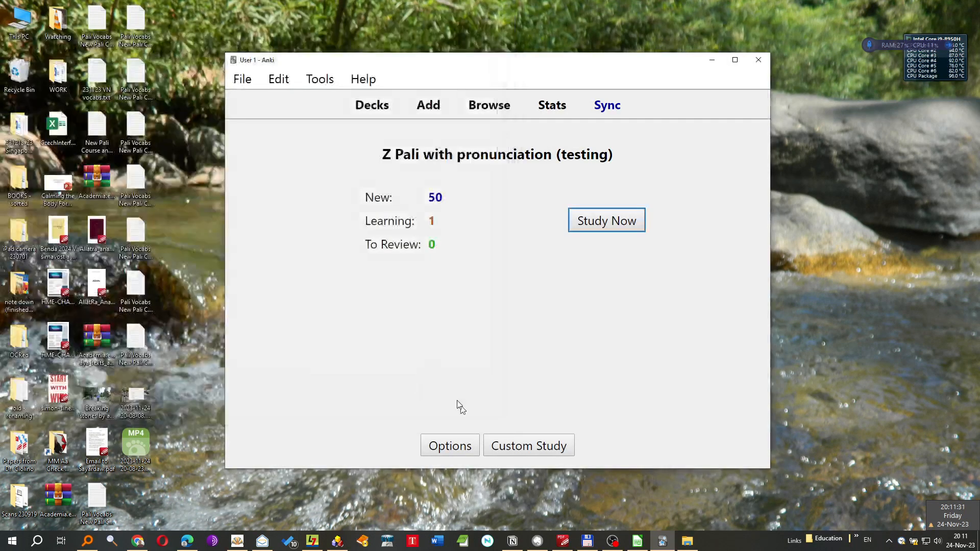
- Import "Pali Vocabs New Pali Course Ex.12 with pronunciation.txt" into the current deck with the default field mapping and dismiss the report
left_click(251, 84)
left_click(253, 134)
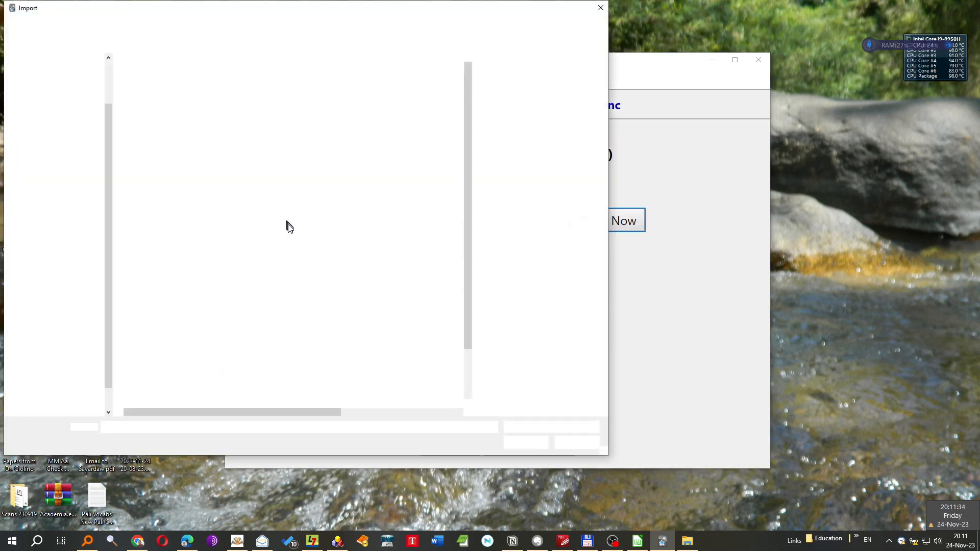
scroll(287, 308, "down", 2)
left_click(249, 370)
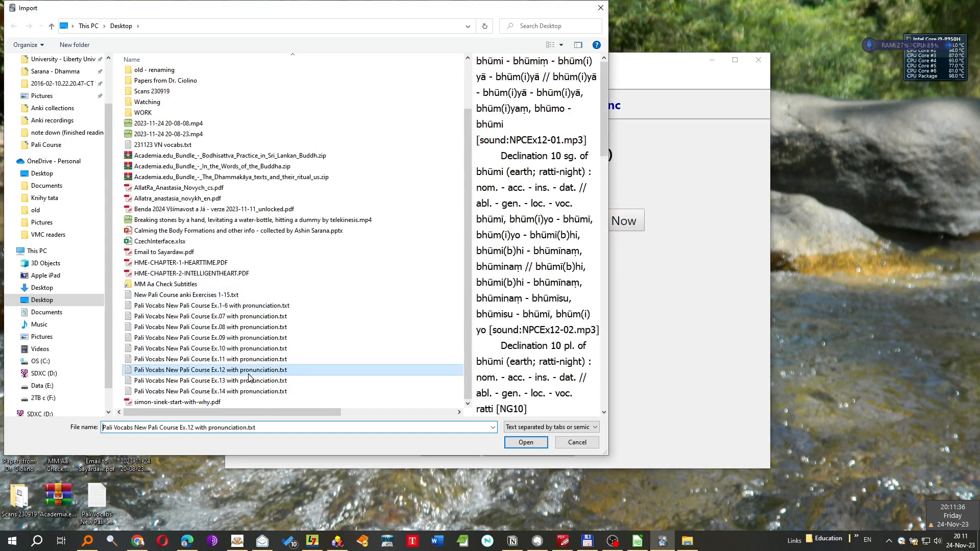
left_click(525, 442)
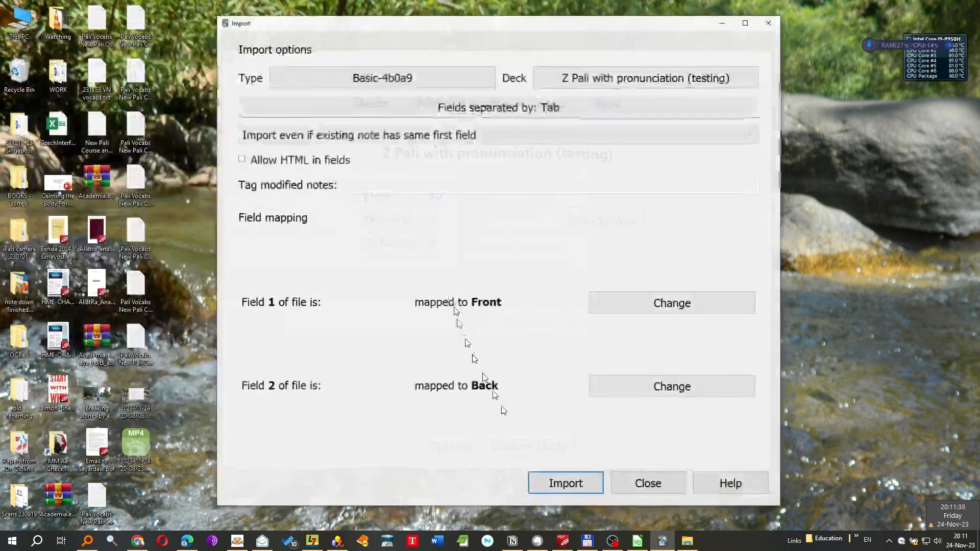
left_click(554, 484)
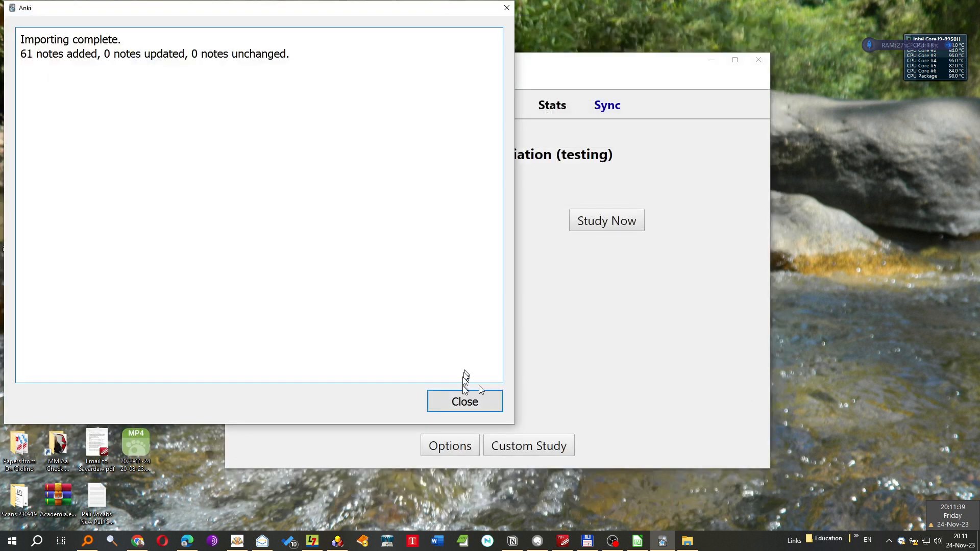
left_click(463, 400)
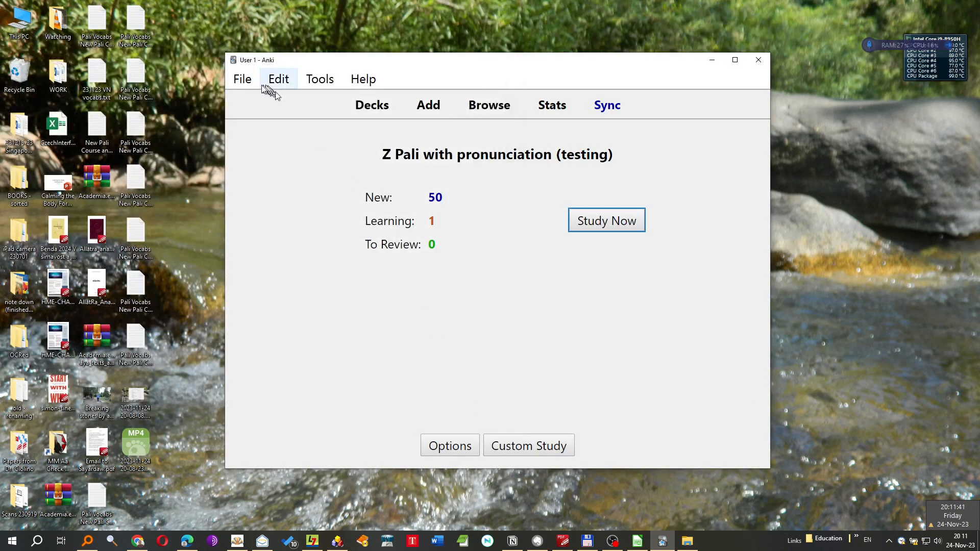
- Import "Pali Vocabs New Pali Course Ex.13 with pronunciation.txt" into the current deck with the default field mapping and dismiss the report
left_click(246, 83)
left_click(248, 136)
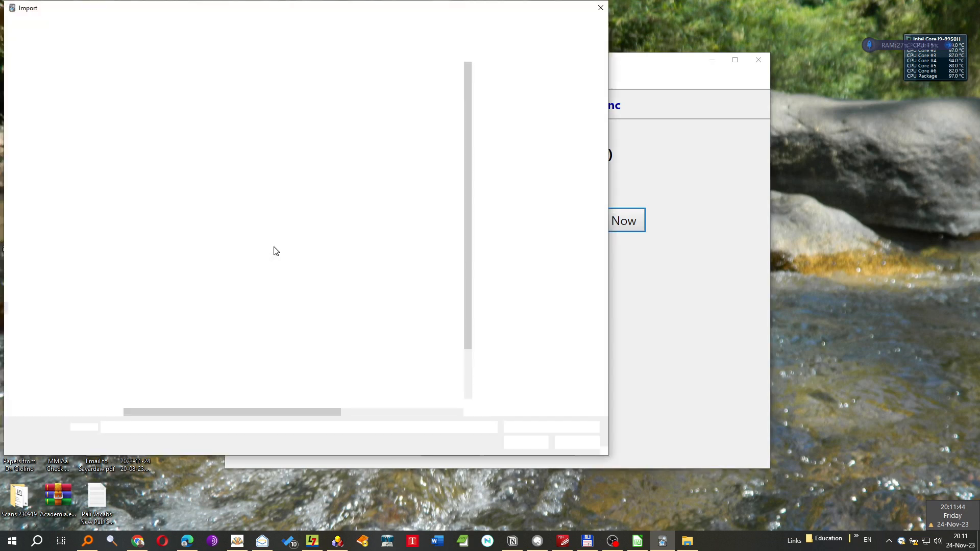
left_click(238, 381)
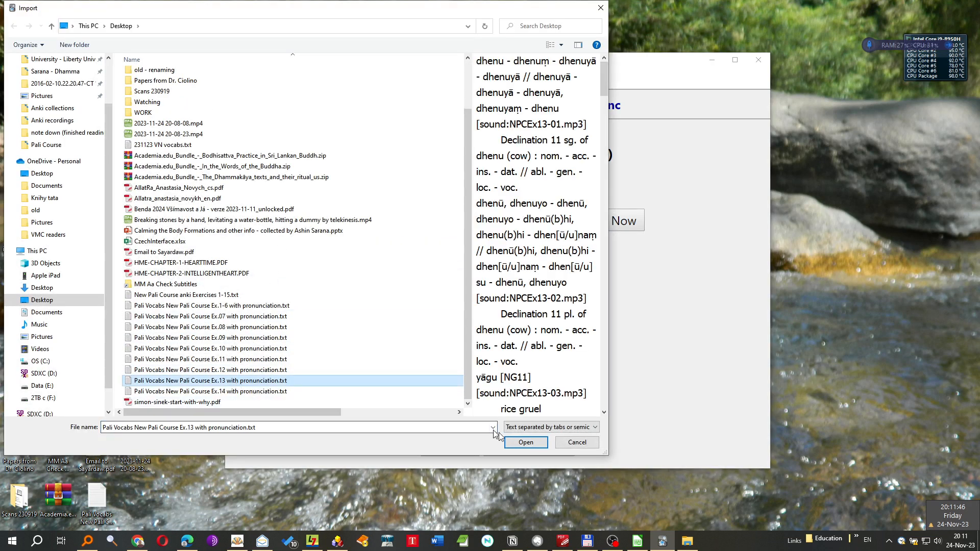
left_click(526, 443)
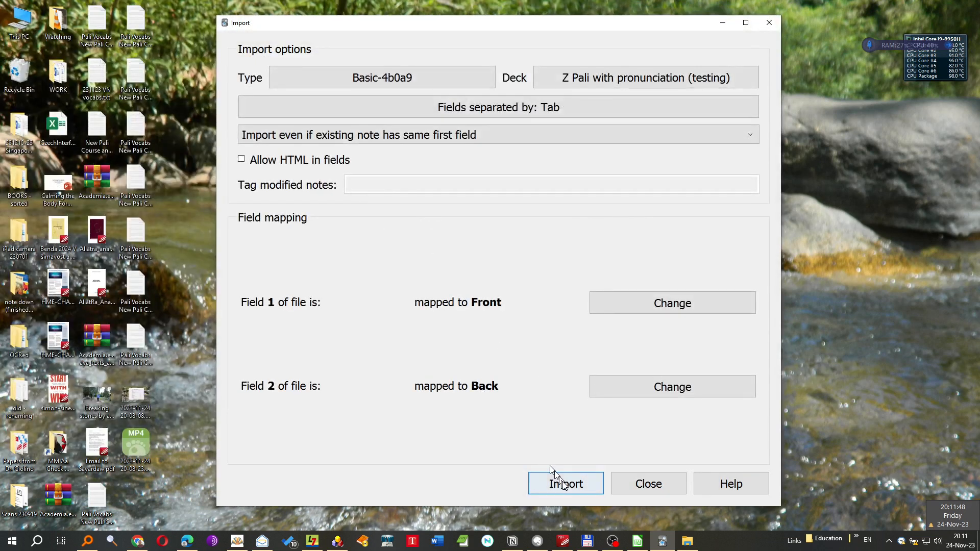
left_click(553, 480)
left_click(450, 403)
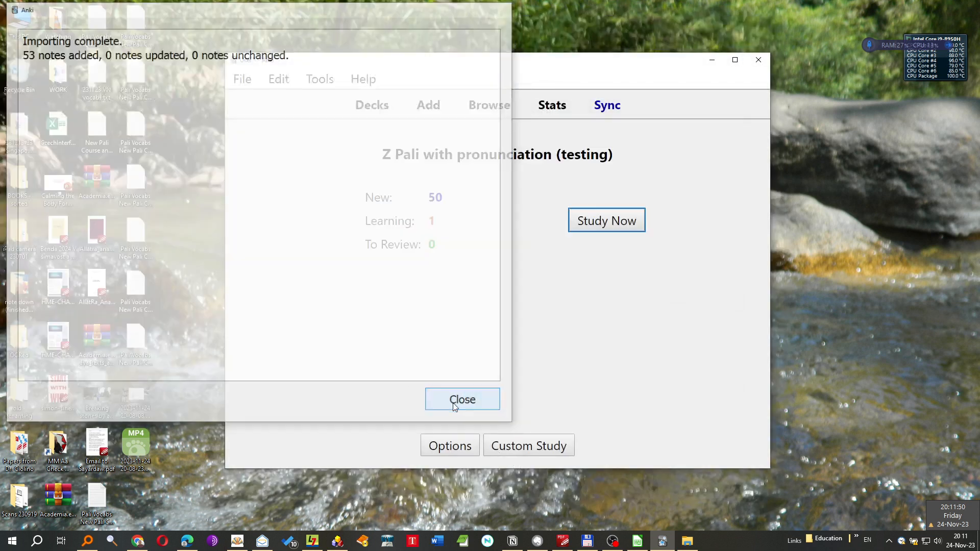
left_click(242, 79)
left_click(248, 151)
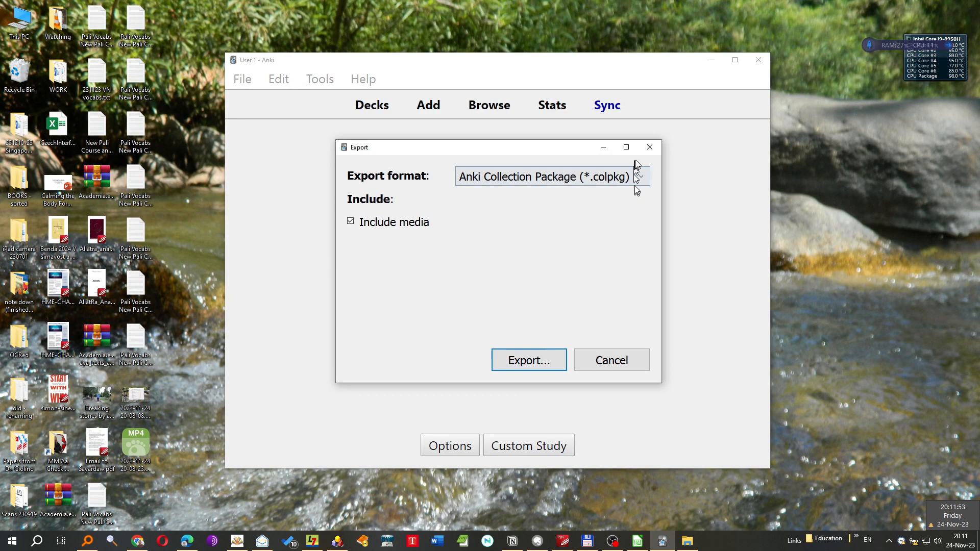
left_click(650, 147)
- Import "Pali Vocabs New Pali Course Ex.14 with pronunciation.txt" into the current deck with the default field mapping and dismiss the report
left_click(249, 78)
left_click(247, 134)
scroll(252, 252, "down", 2)
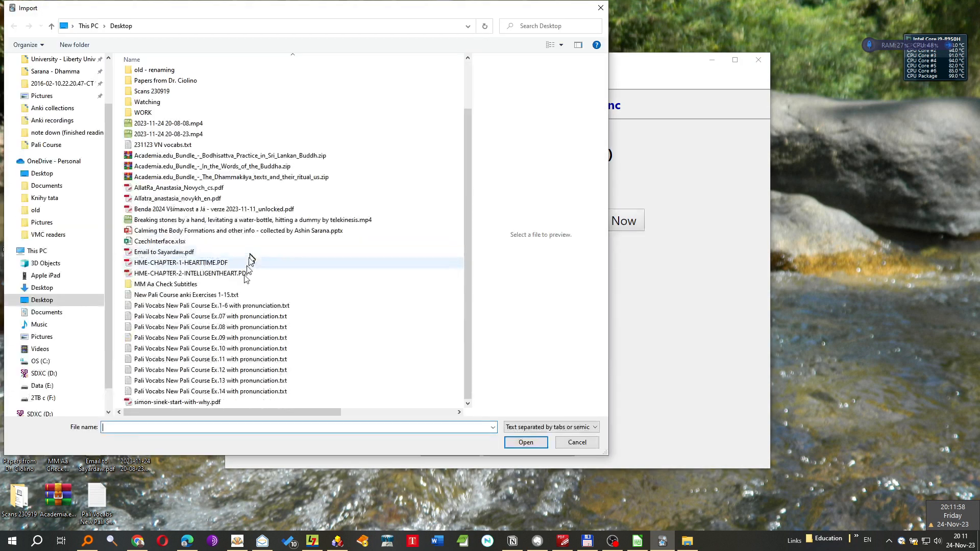
left_click(219, 391)
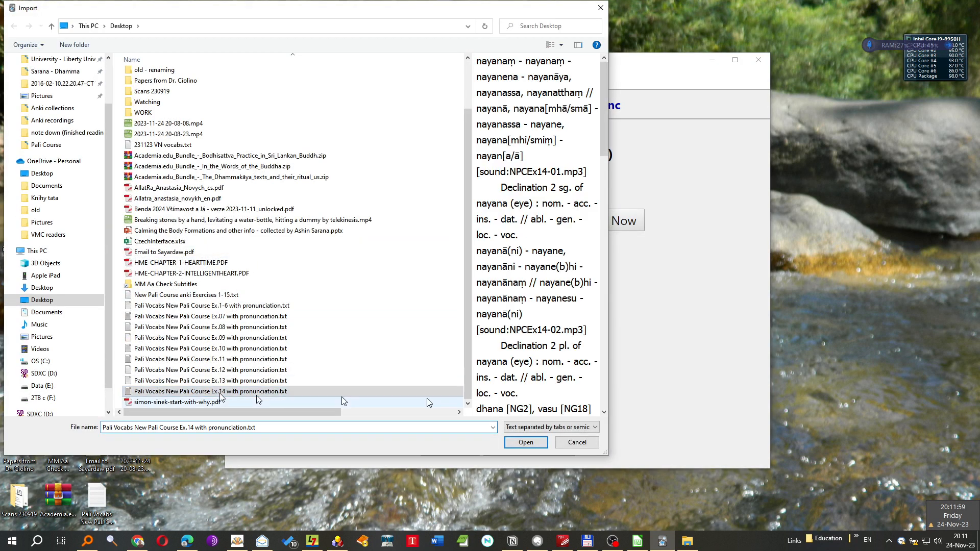
left_click(526, 443)
left_click(559, 482)
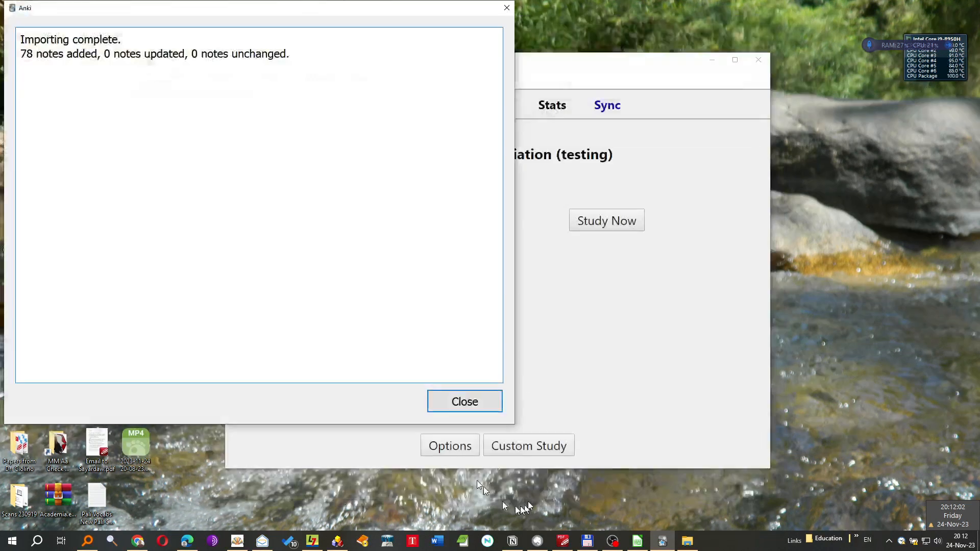
left_click(438, 403)
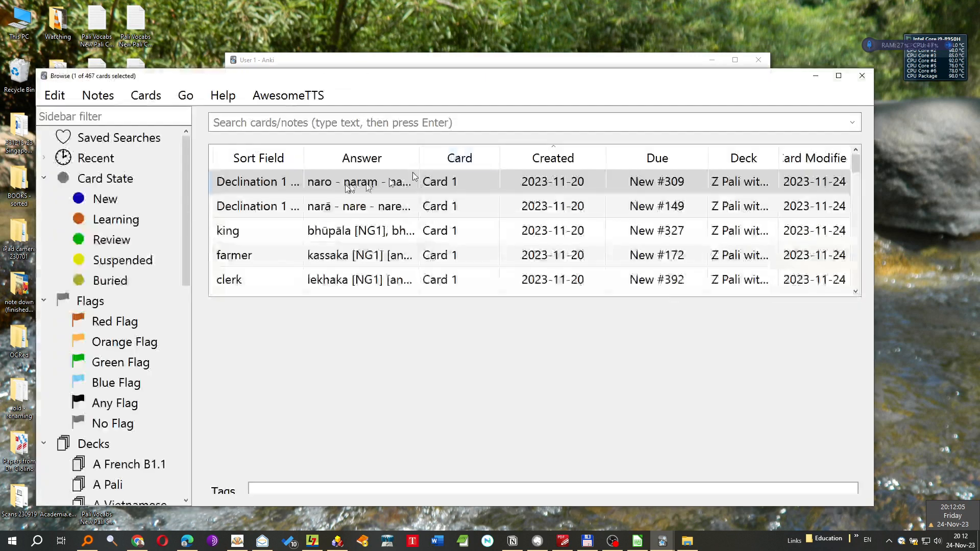
- Select all cards in the card browser to check how many there are, and close the browser
left_click(339, 206)
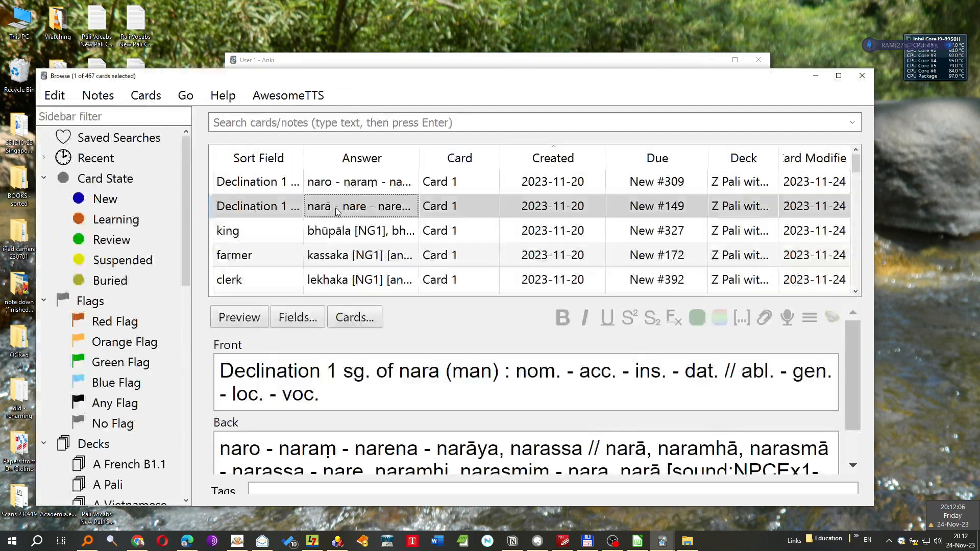
key("ctrl+a")
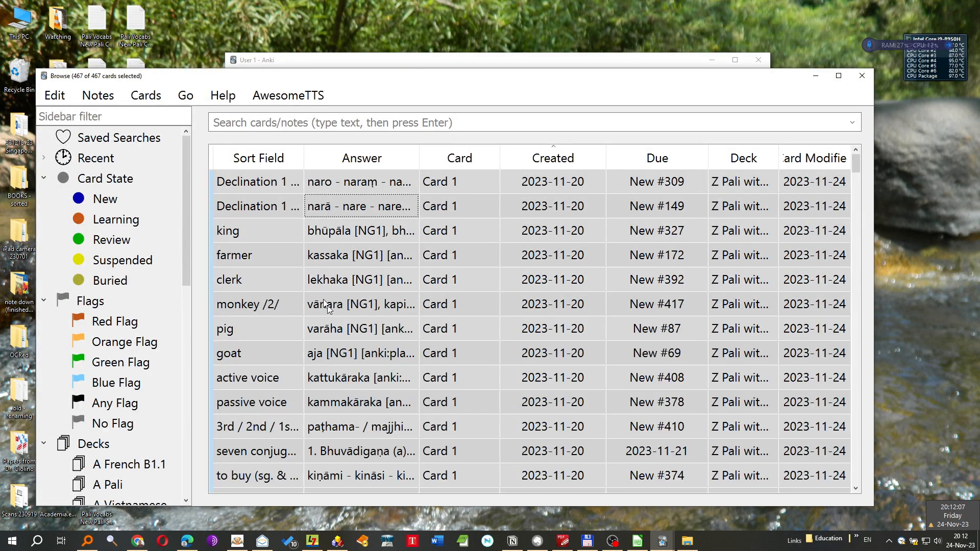
left_click_drag(59, 81, 214, 90)
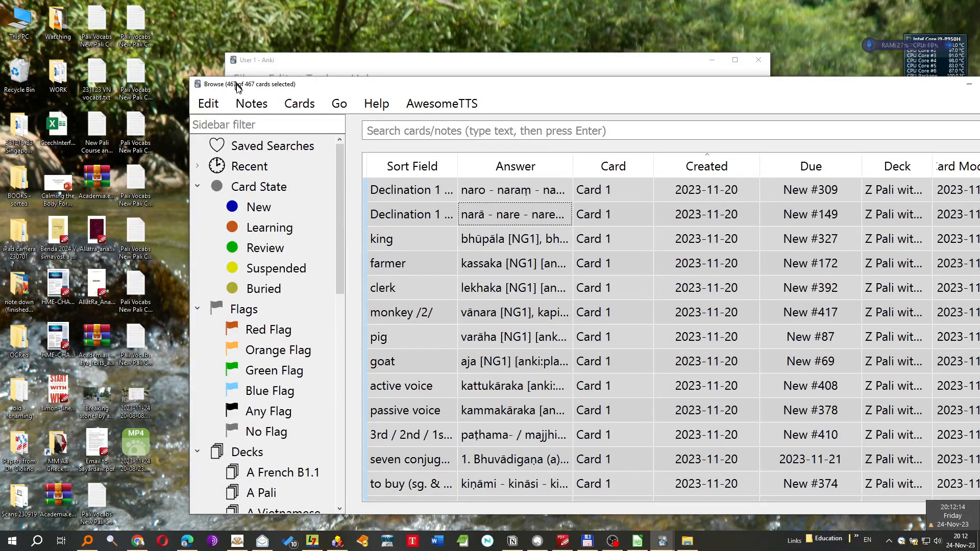
left_click_drag(301, 78, 184, 50)
left_click_drag(704, 57, 614, 65)
left_click(871, 74)
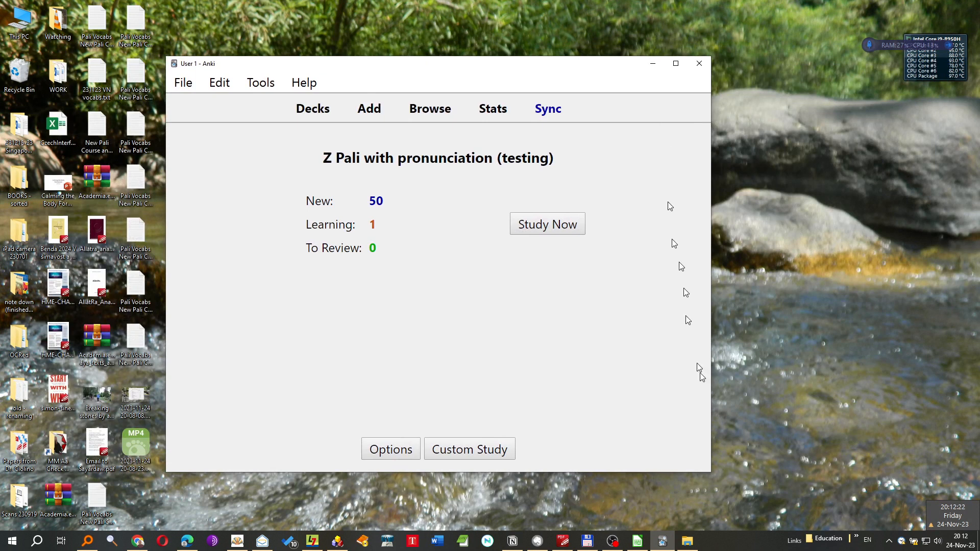
- Switch to File Explorer's "Anki recordings" folder and look through the mp3 files from NPCEx14 up to the first NPCEx1-6 recordings
left_click(687, 541)
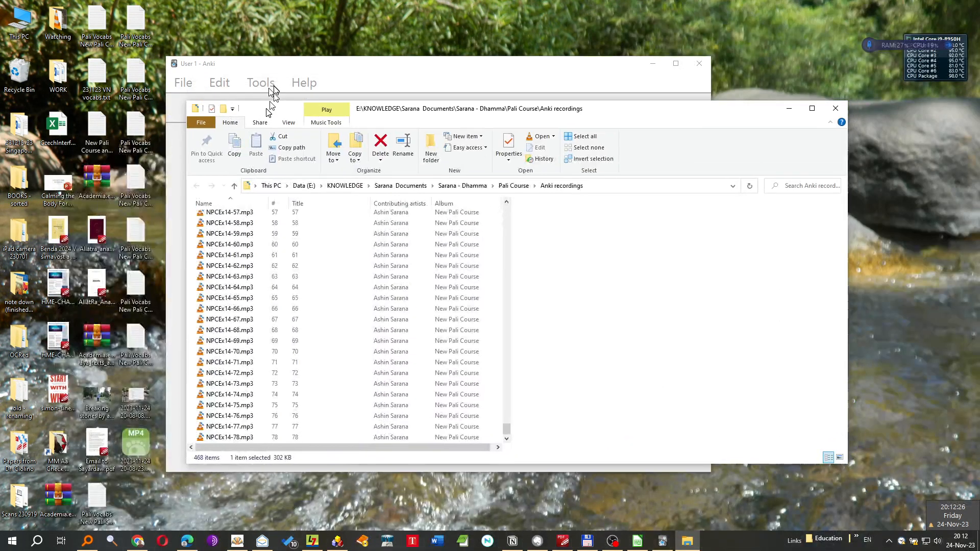
left_click_drag(288, 98, 293, 148)
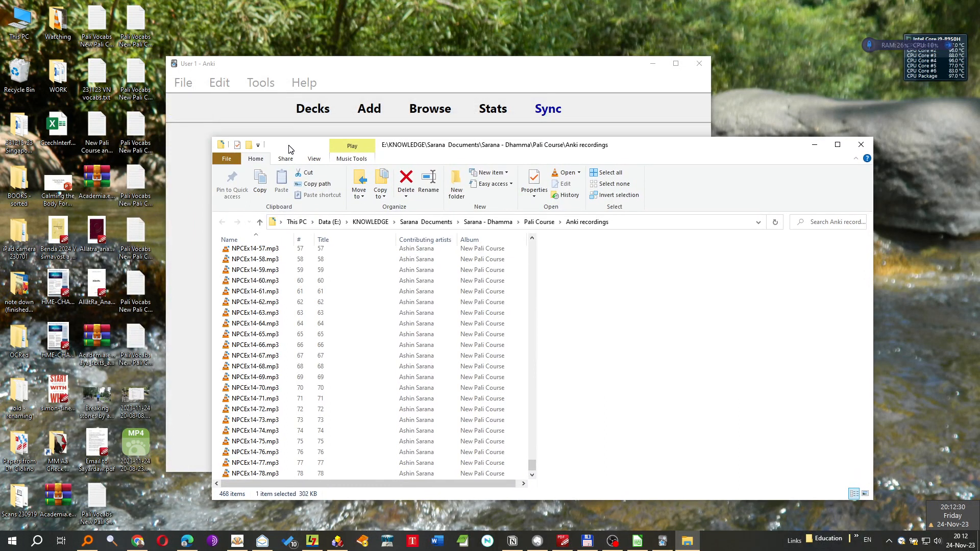
mouse_move(289, 148)
left_mouse_down()
mouse_move(287, 133)
mouse_move(286, 142)
left_mouse_up()
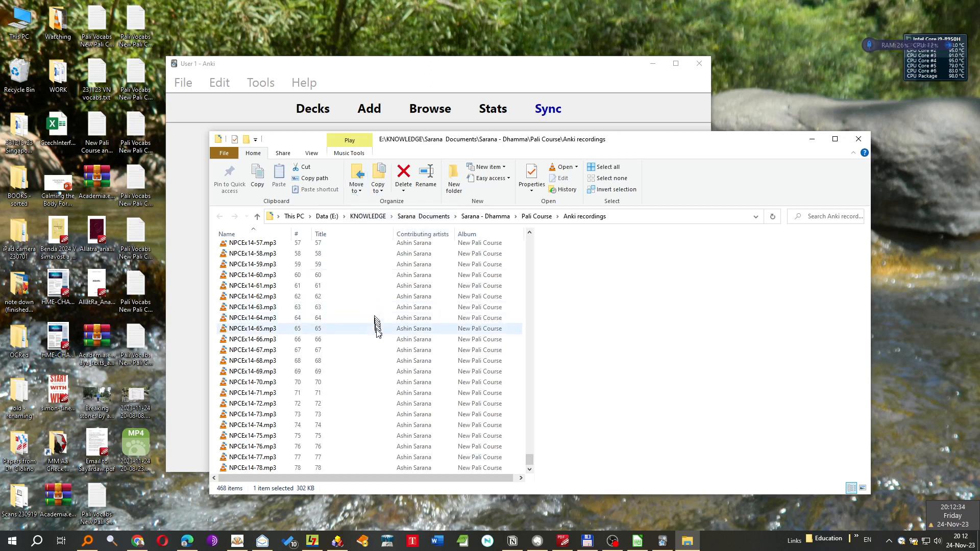
left_click(334, 278)
scroll(366, 387, "up", 3)
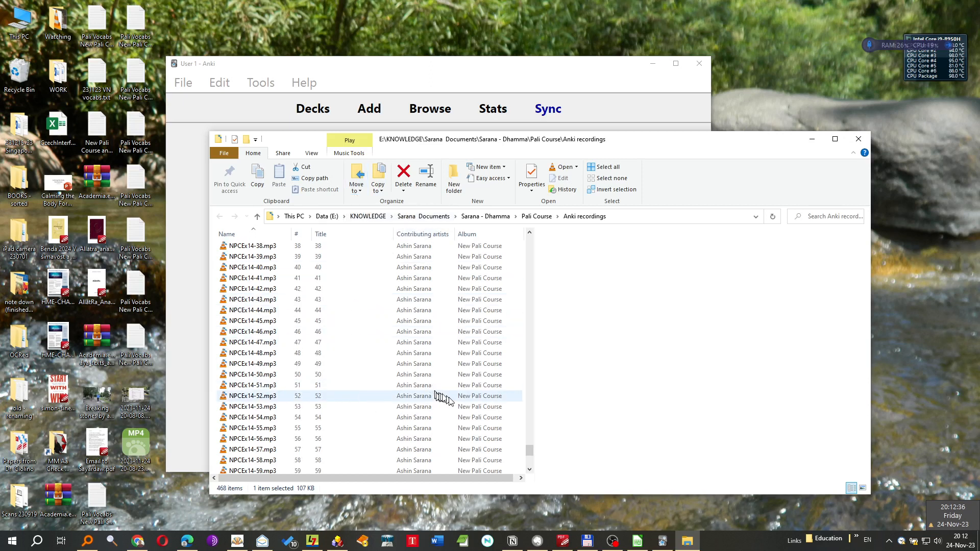
left_click_drag(531, 452, 528, 234)
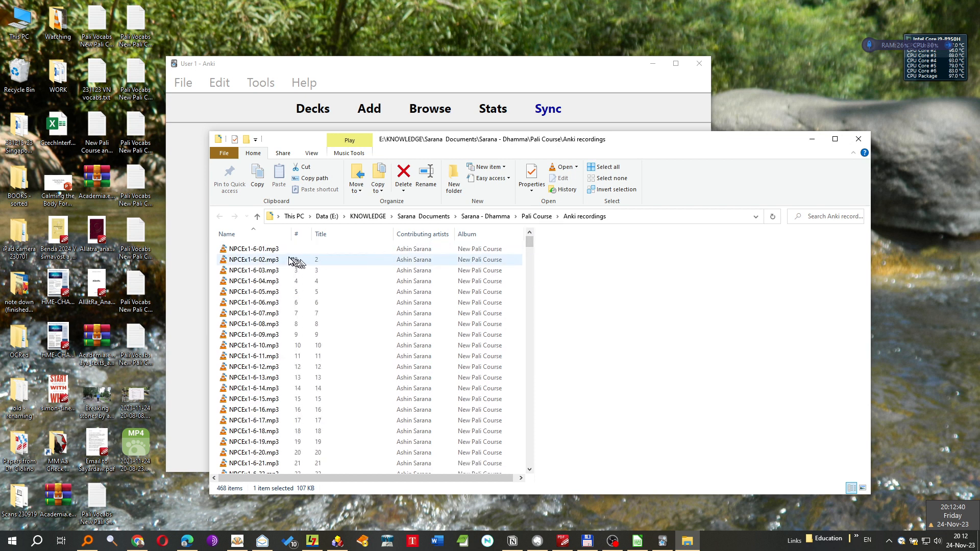
left_click(280, 316)
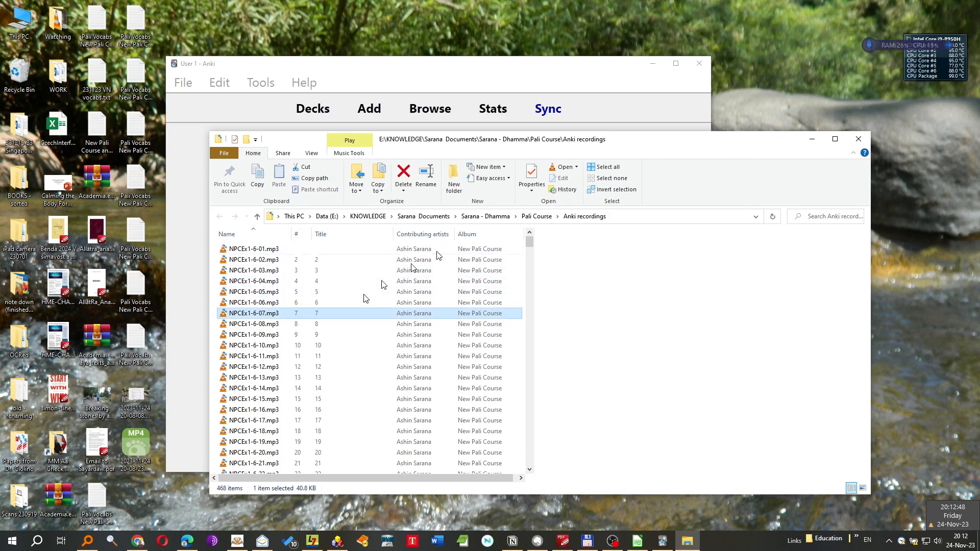
key("alt+Tab")
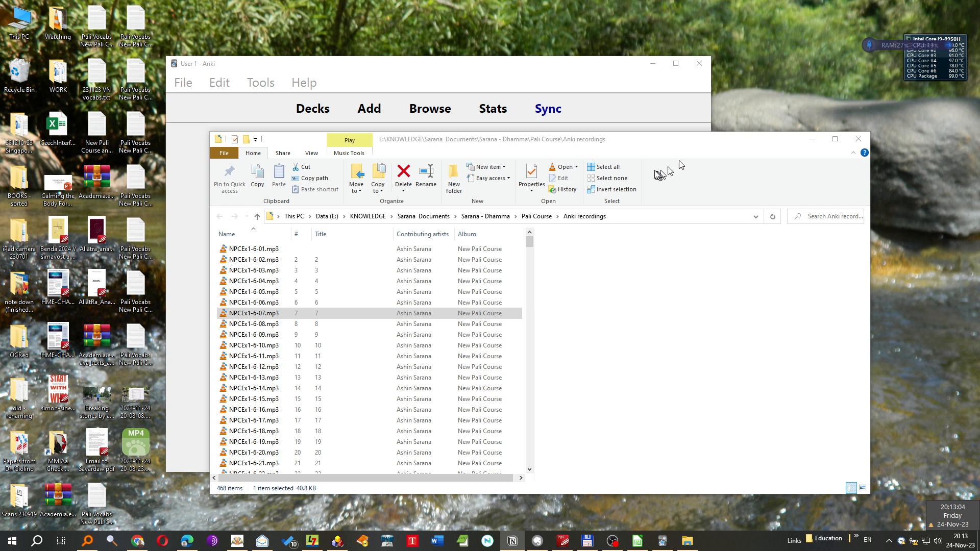
- Go to the folder "C:\Users\monks\AppData\Roaming\Anki2\User 1" in File Explorer
left_click(639, 217)
type("C:\\Users\\monks\\AppData\\Roaming\\Anki2\\User 1")
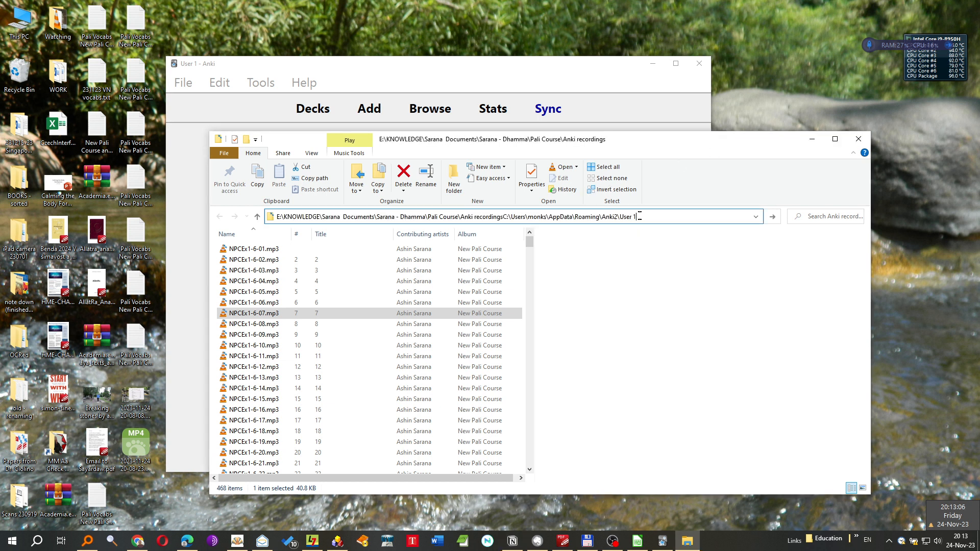
key("ctrl+a")
type("C:\\Users\\monks\\AppData\\Roaming\\Anki2\\User 1")
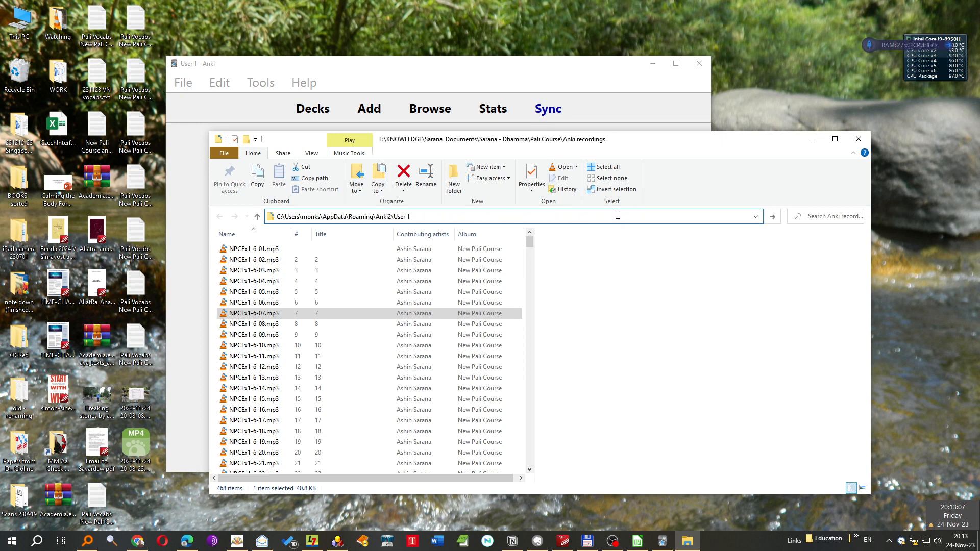
key("Return")
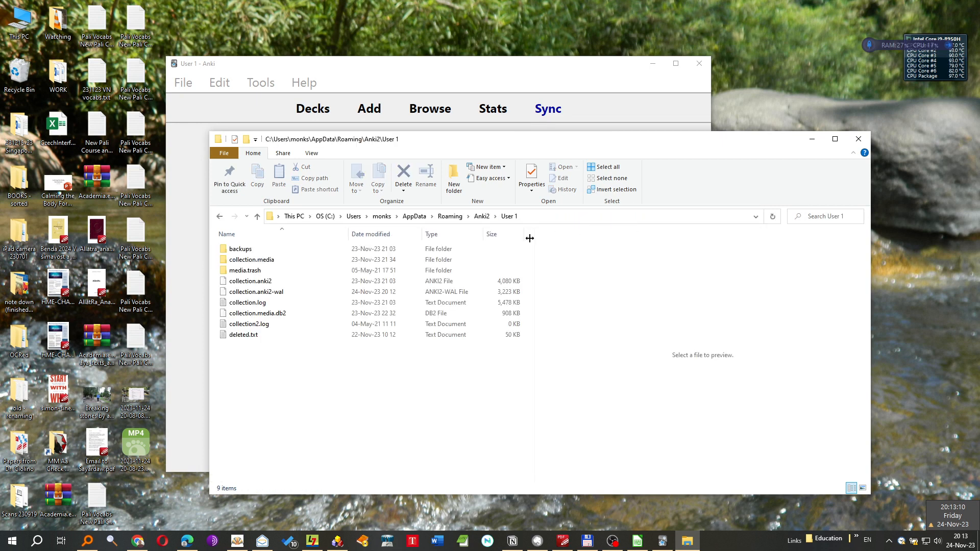
- Go up to the C:\Users folder and open the "monks" folder in it
left_click(354, 216)
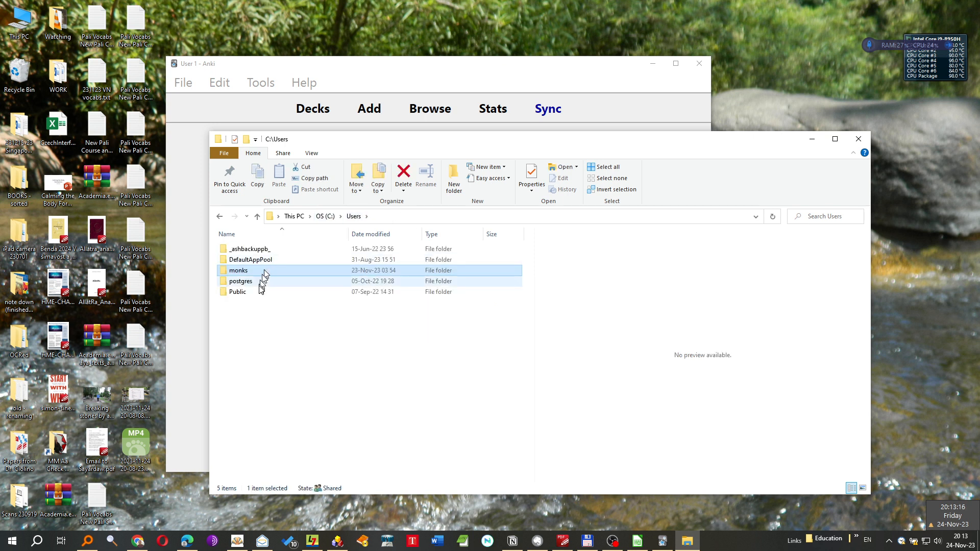
left_click(265, 342)
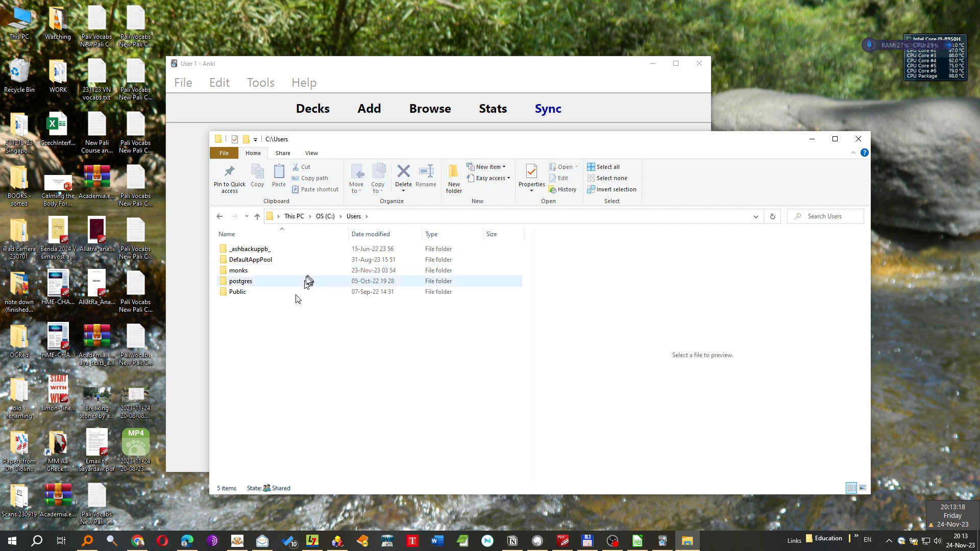
double_click(259, 273)
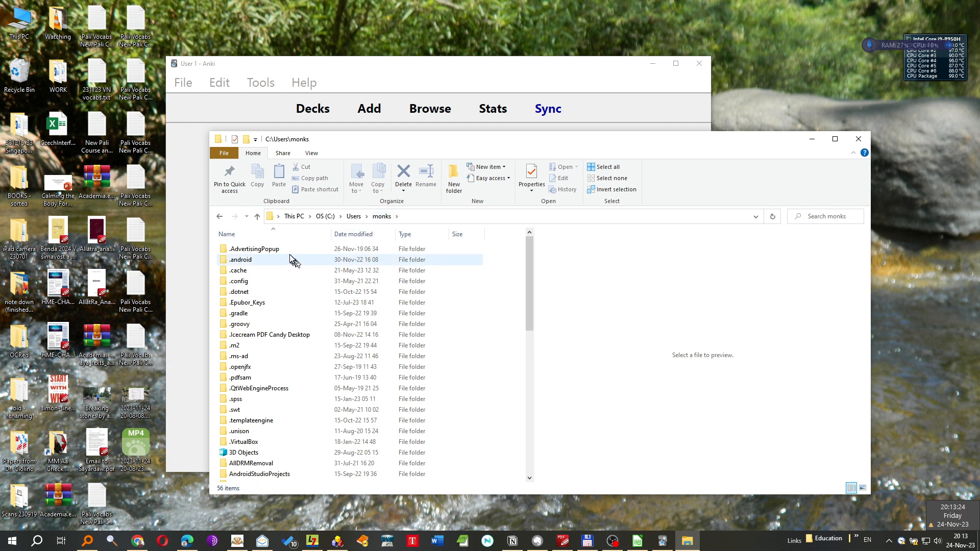
- Look through the whole contents of the "monks" user folder for the AppData folder
scroll(278, 390, "down", 4)
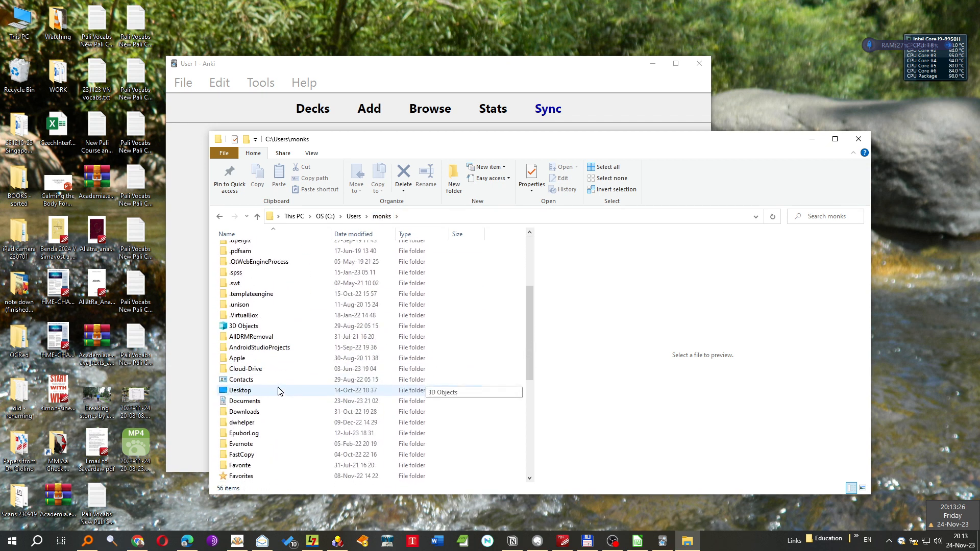
scroll(279, 358, "down", 7)
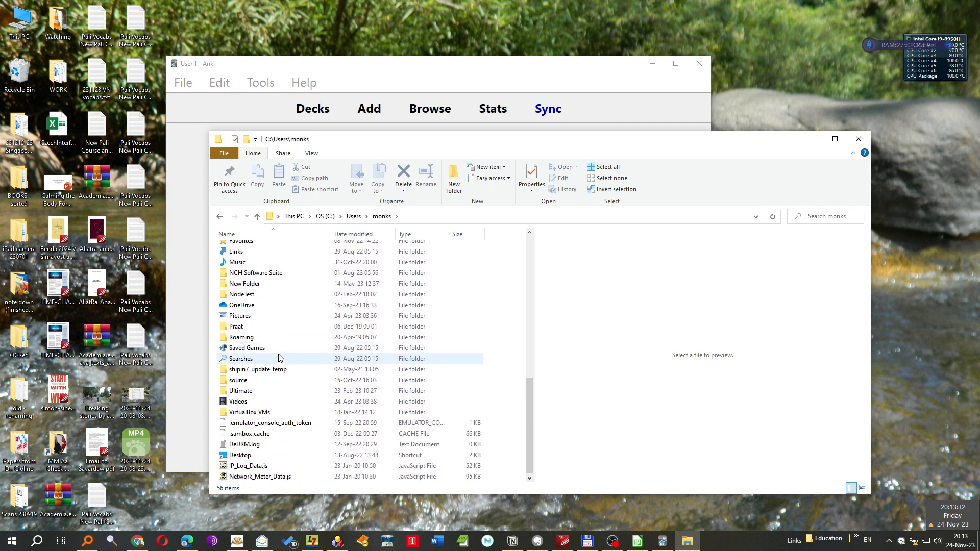
scroll(278, 358, "up", 1)
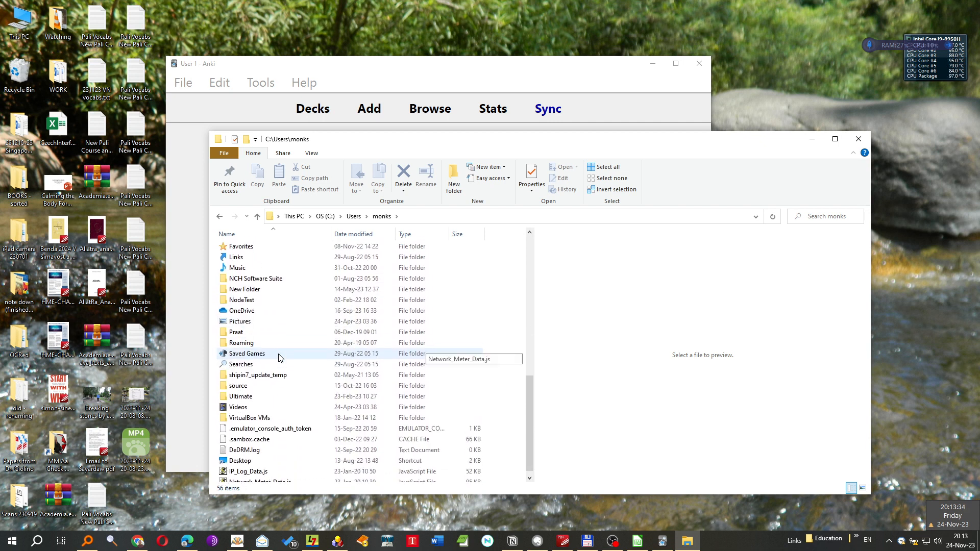
scroll(278, 357, "up", 6)
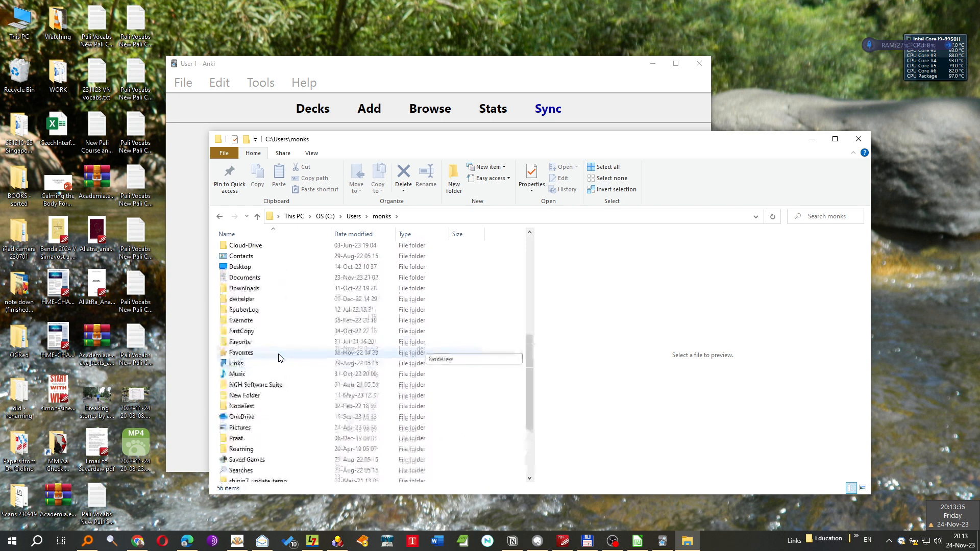
scroll(278, 358, "up", 5)
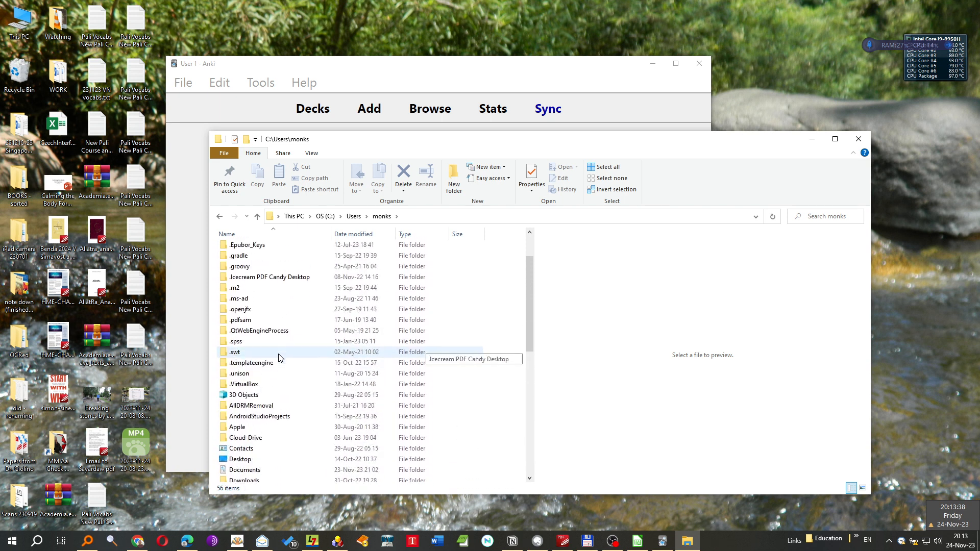
scroll(279, 358, "down", 5)
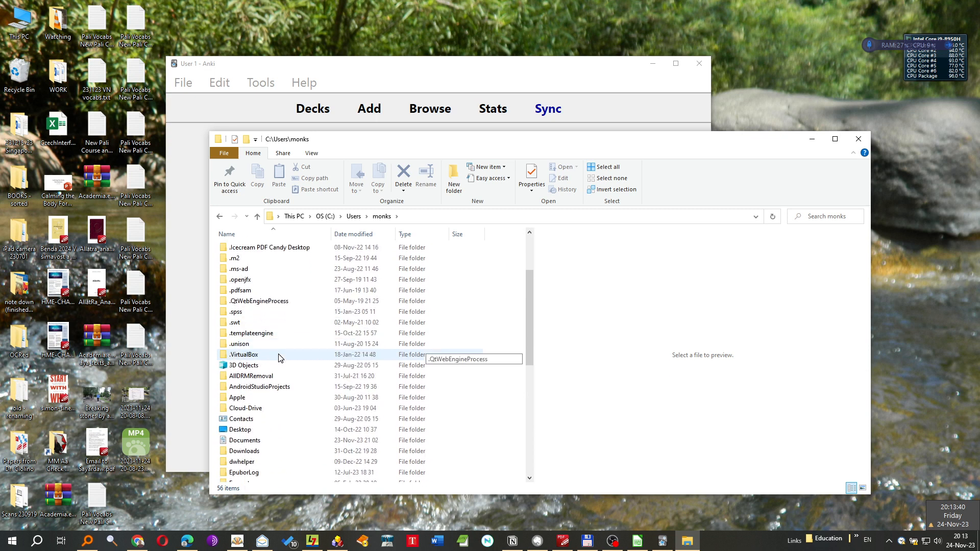
scroll(278, 357, "down", 3)
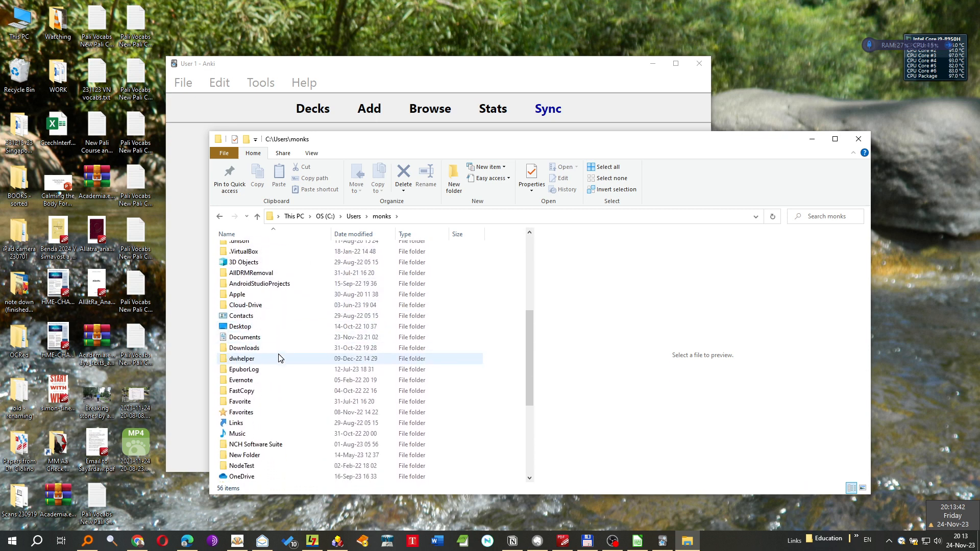
scroll(278, 358, "down", 3)
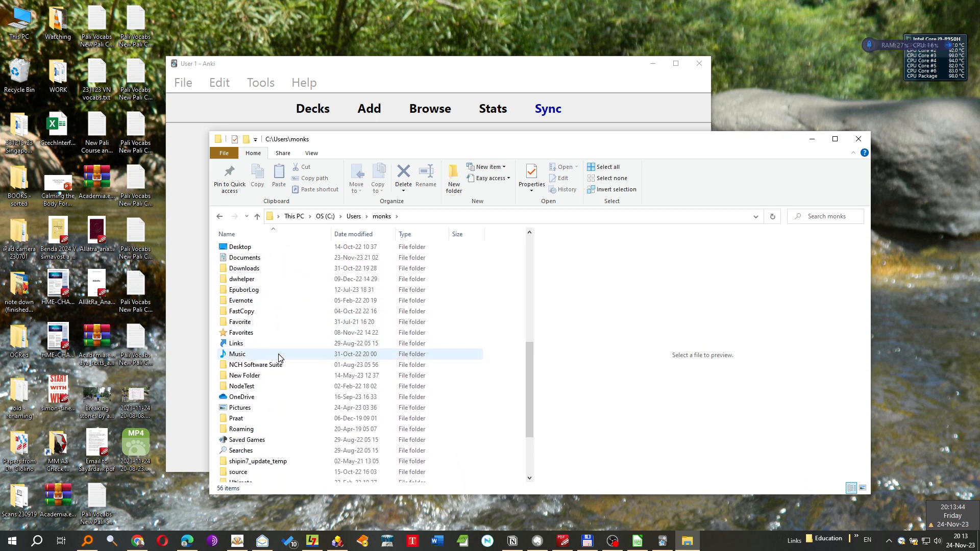
scroll(278, 357, "down", 1)
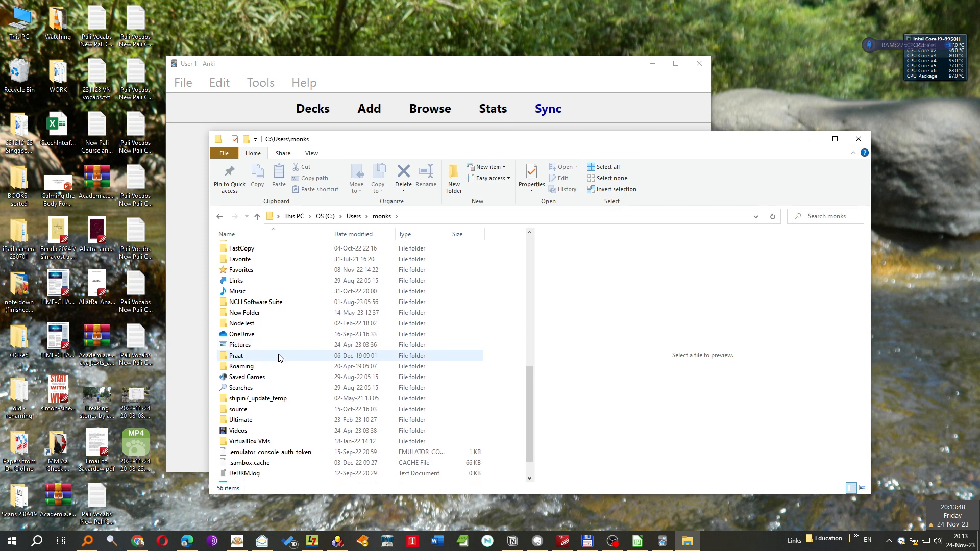
scroll(278, 358, "up", 1)
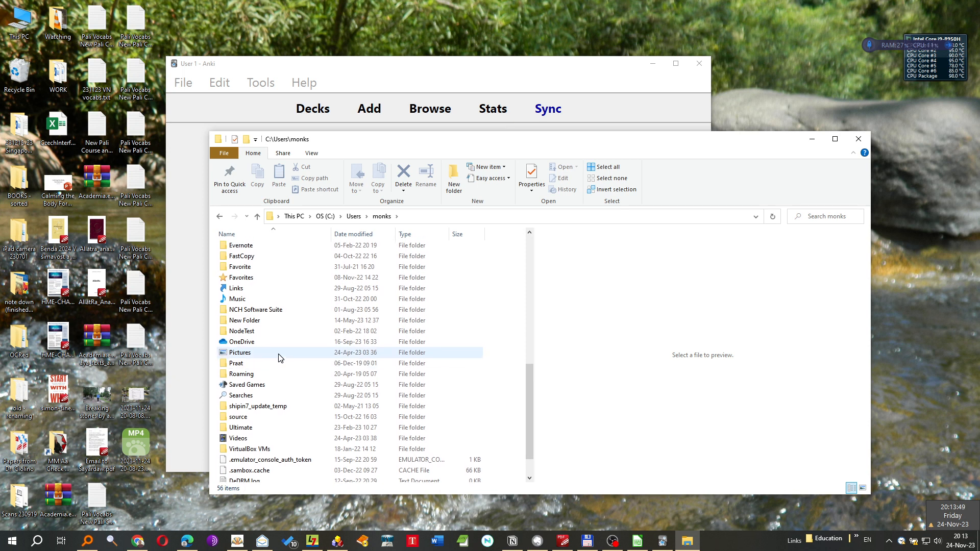
scroll(278, 358, "down", 1)
scroll(278, 358, "up", 3)
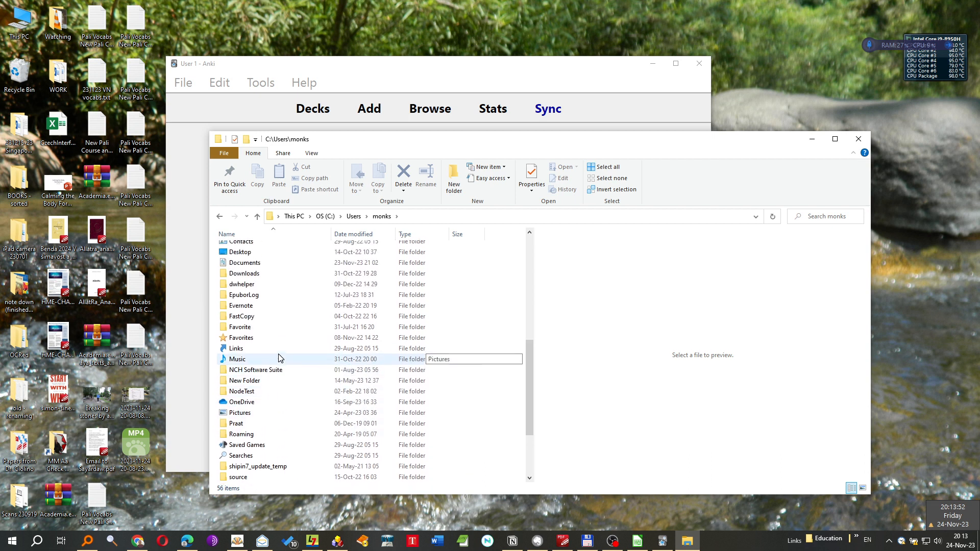
scroll(279, 358, "up", 6)
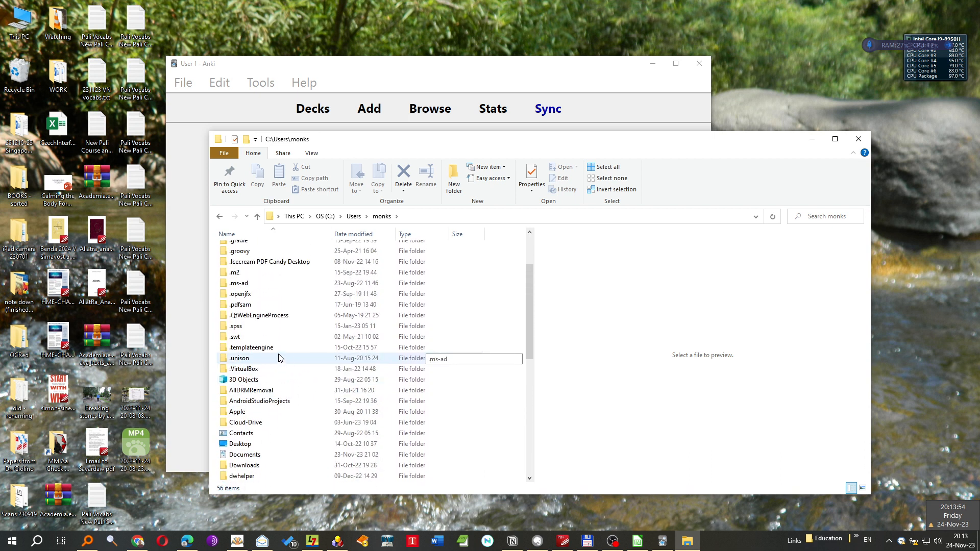
scroll(279, 357, "up", 1)
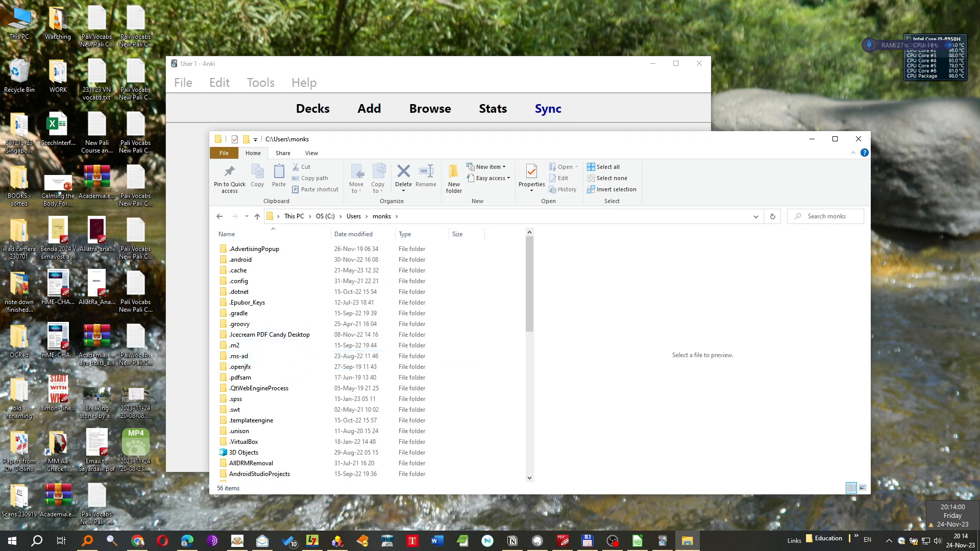
- Return to "C:\Users\monks\AppData\Roaming\Anki2\User 1" by entering its full path
left_click(429, 217)
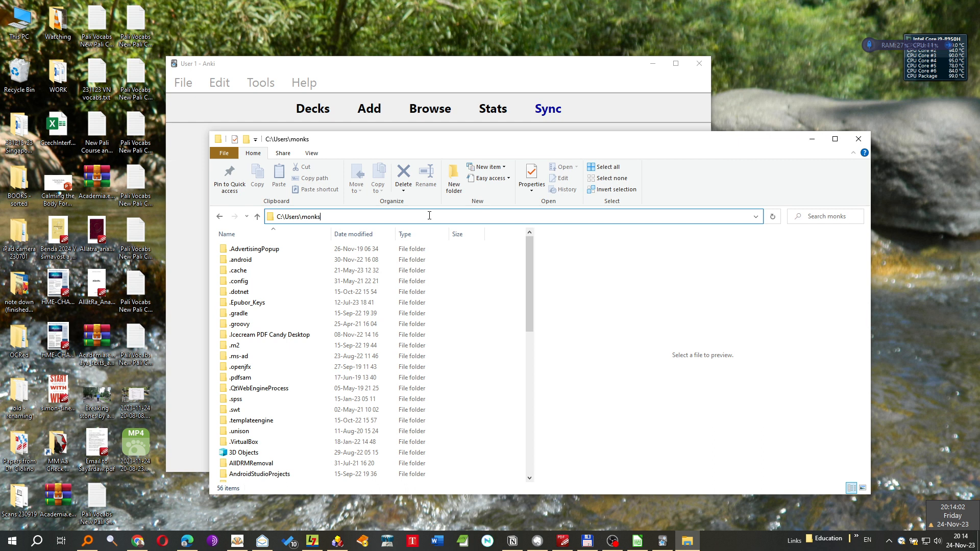
key("ctrl+a")
type("C:\\Users\\monks\\AppData\\Roaming\\Anki2\\User 1")
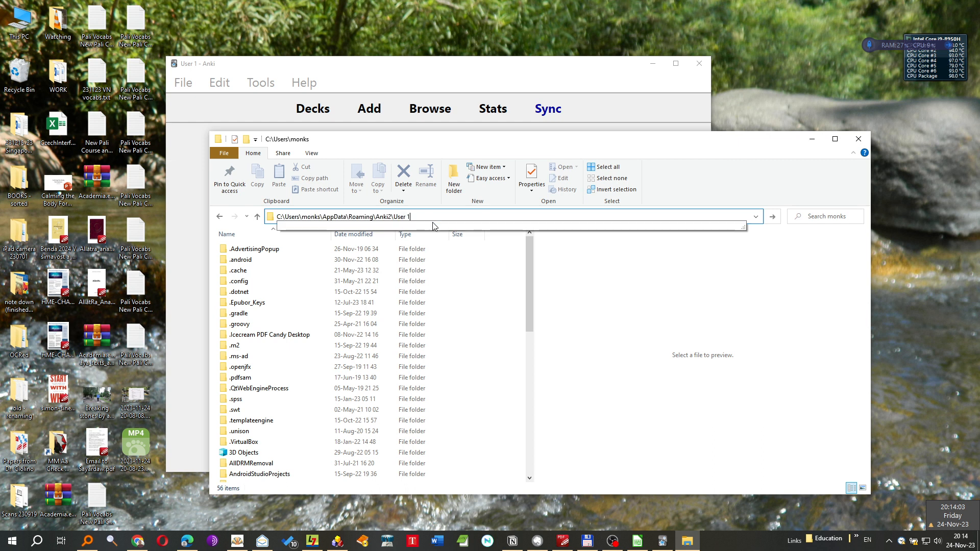
key("ctrl+a")
key("Return")
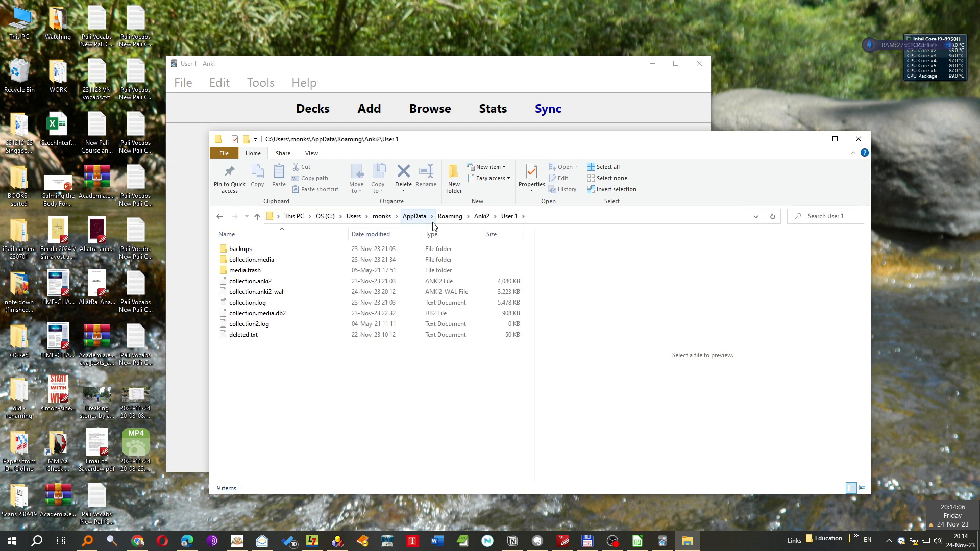
- List the subfolders of "monks" from the folder path, look through them for AppData, and dismiss the list
left_click(397, 217)
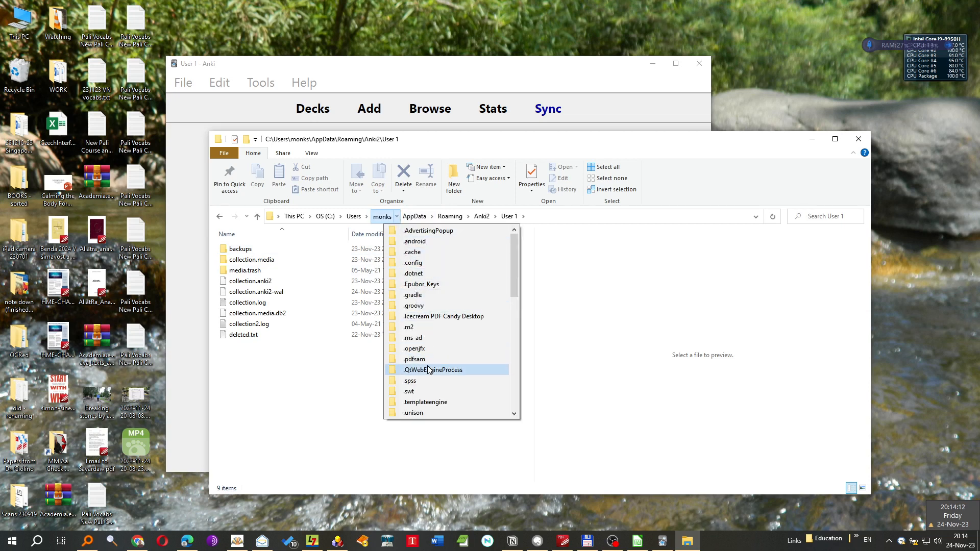
scroll(428, 369, "down", 2)
scroll(428, 369, "down", 4)
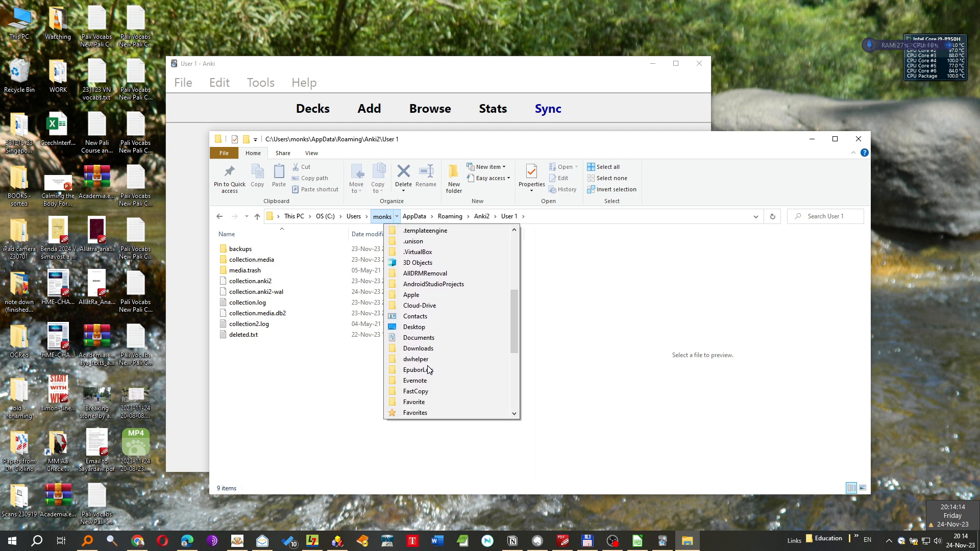
scroll(429, 369, "down", 4)
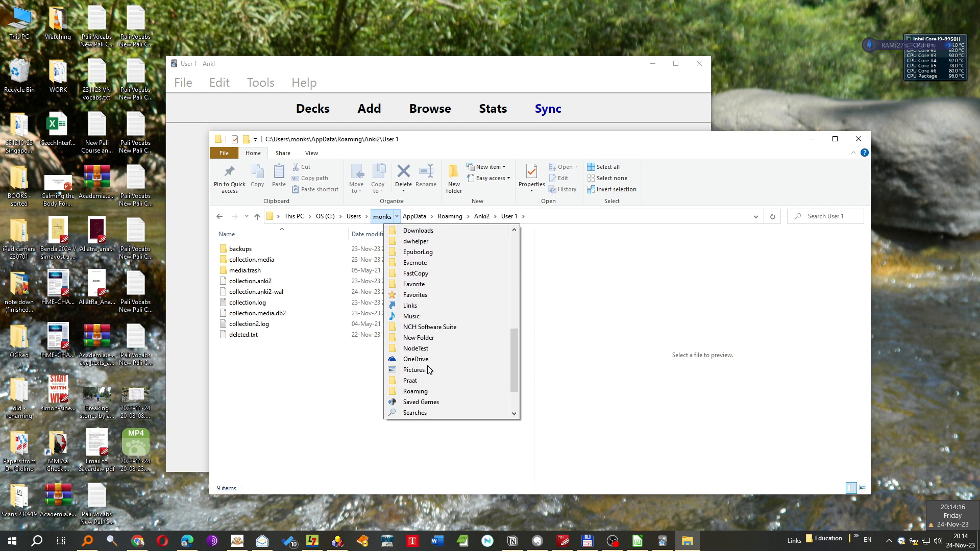
left_click(316, 414)
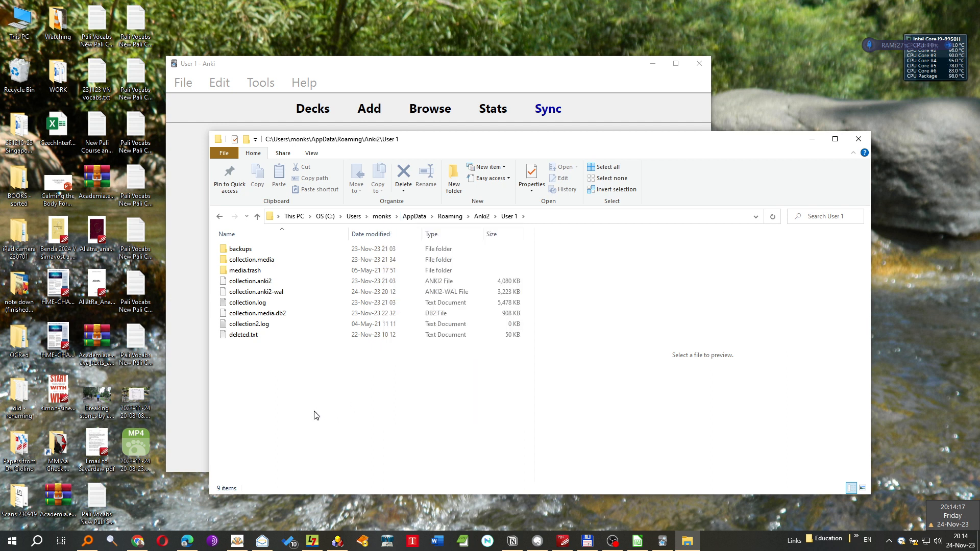
- Open the "monks" folder from the path and check the folder's own context options for display settings, then dismiss them
left_click(382, 216)
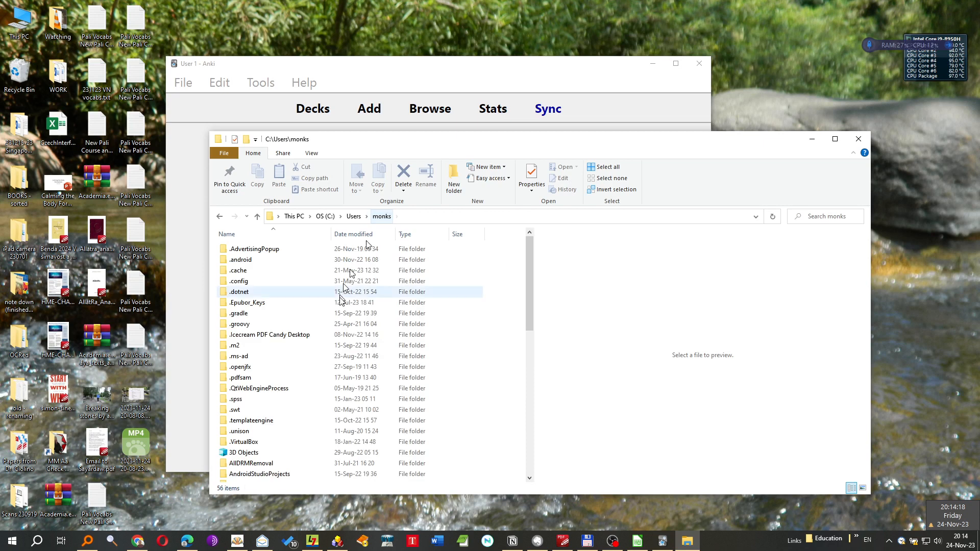
left_click(341, 325)
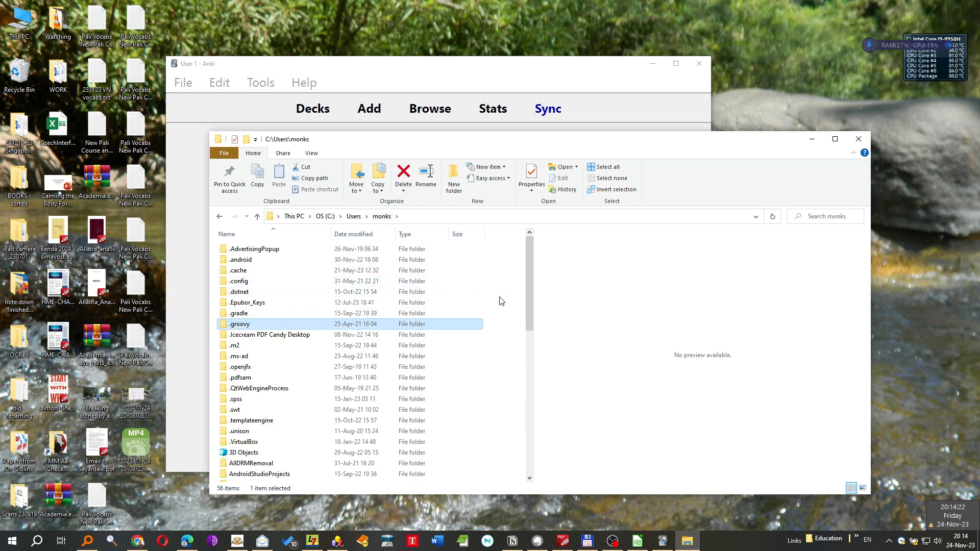
right_click(499, 296)
mouse_move(516, 307)
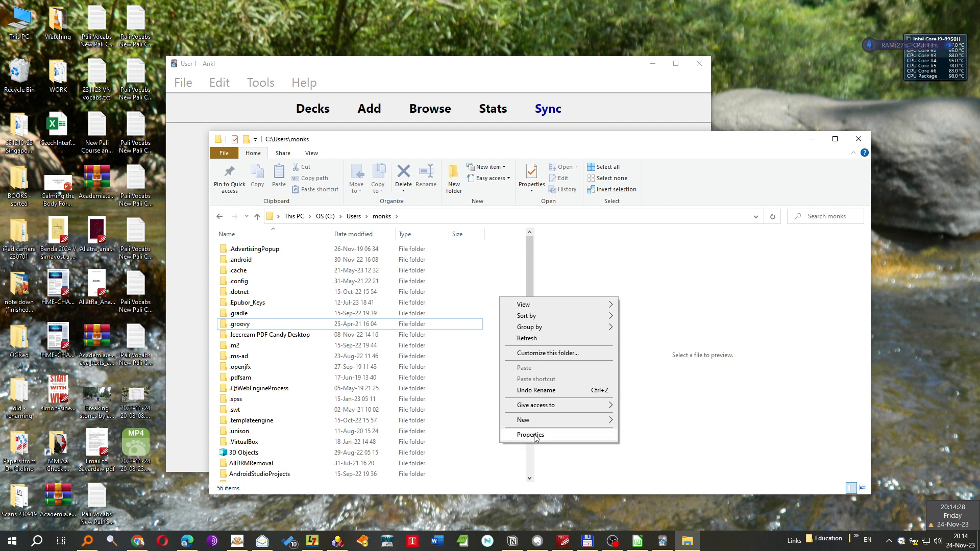
mouse_move(541, 320)
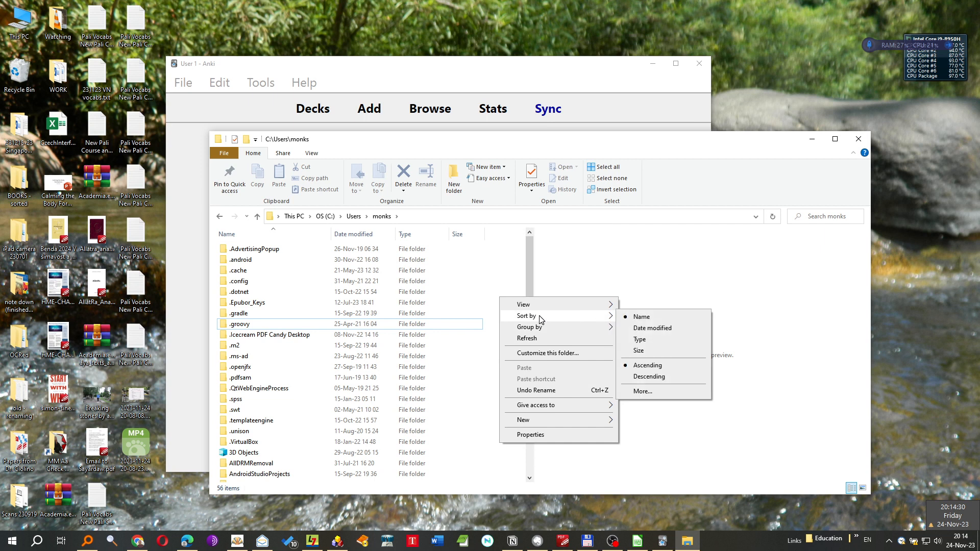
left_click(509, 278)
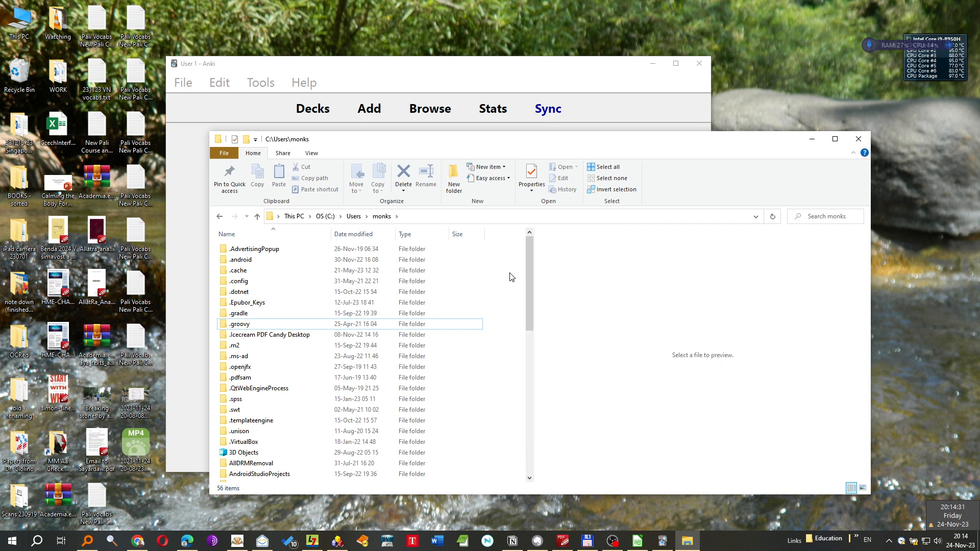
- Change the folder options to show hidden files, folders, and drives, and apply the setting
left_click(309, 154)
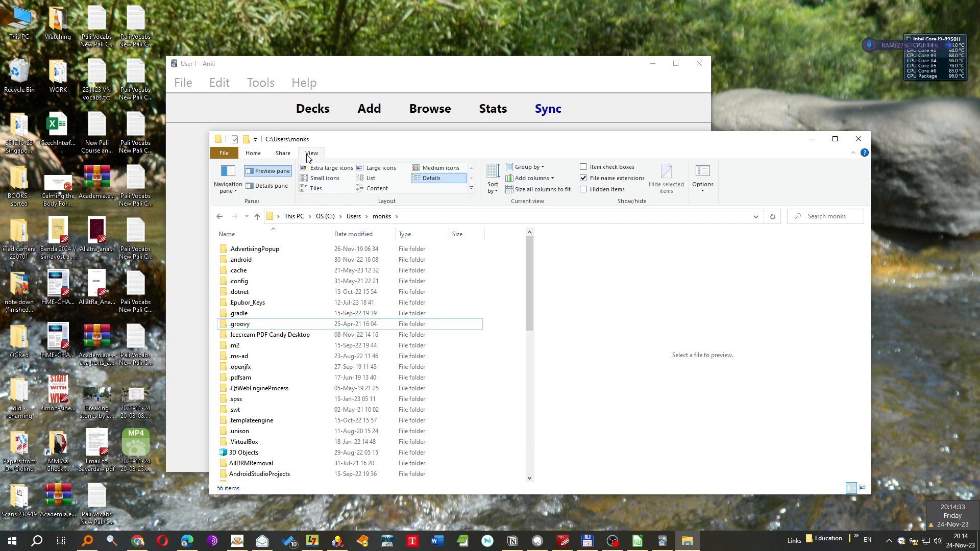
left_click(702, 190)
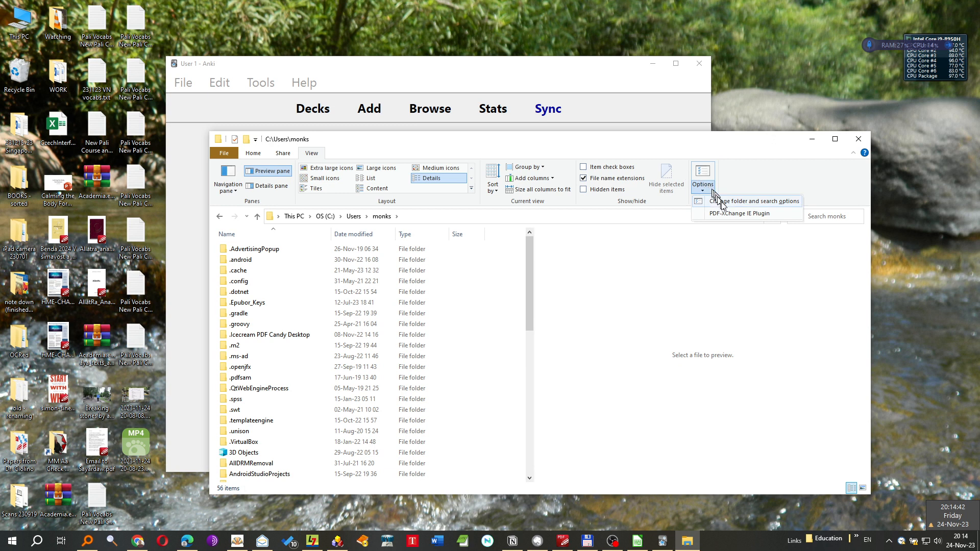
left_click(773, 205)
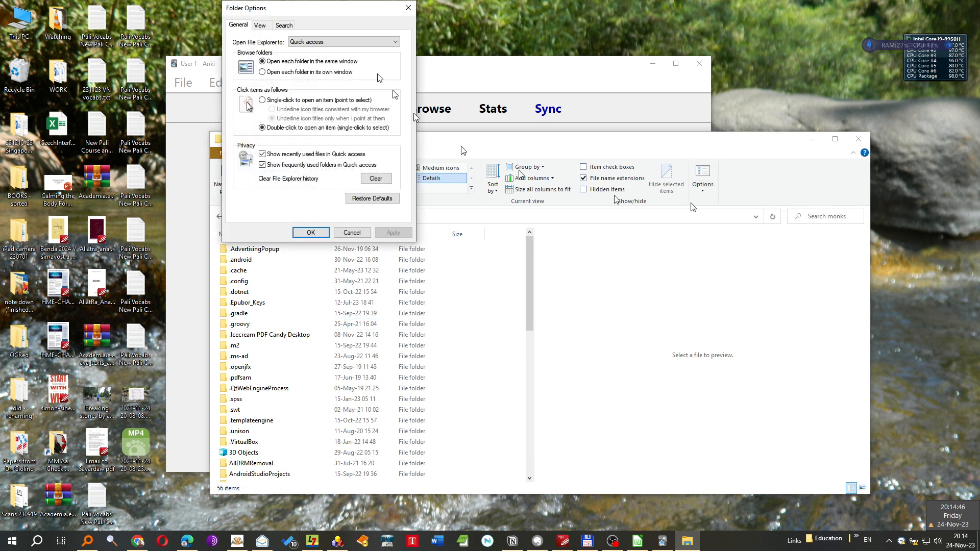
left_click_drag(345, 11, 541, 178)
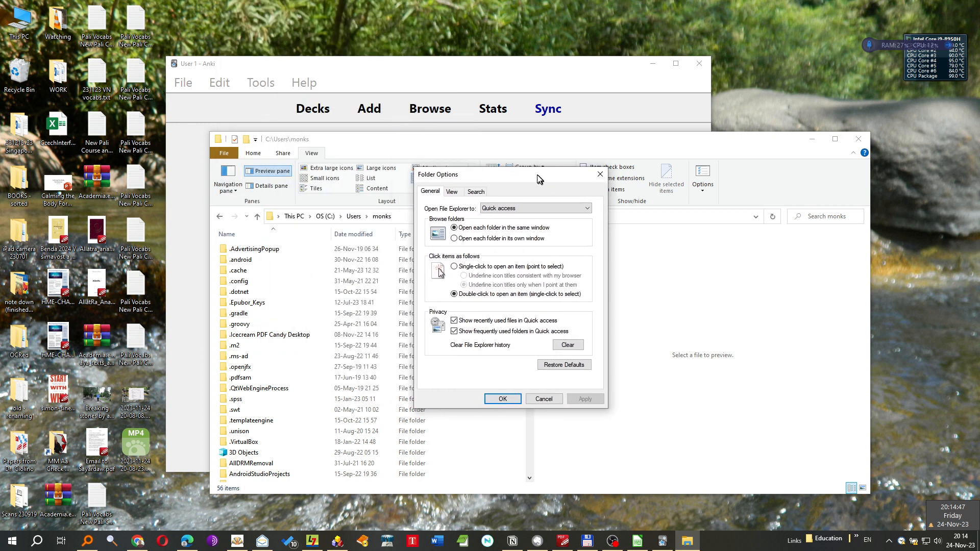
left_click(452, 192)
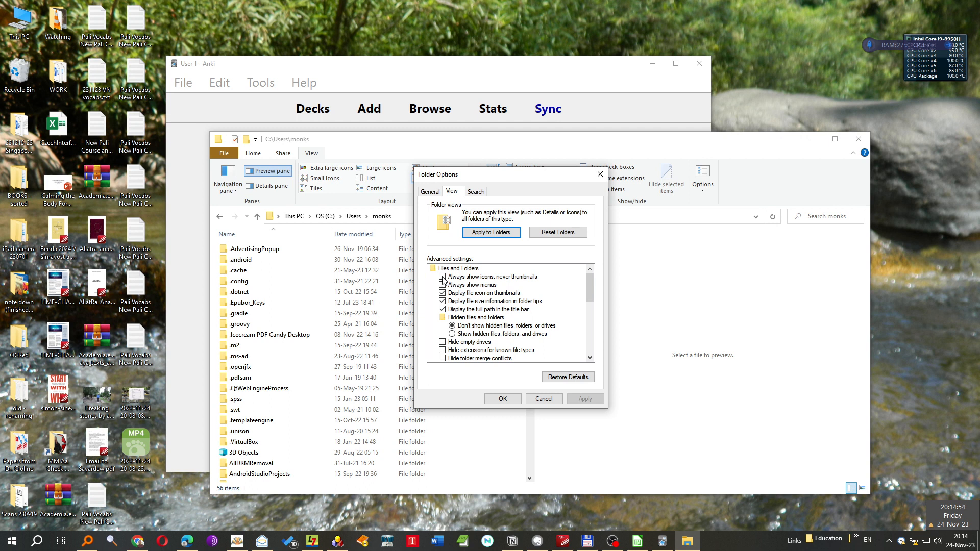
left_click(453, 335)
scroll(465, 336, "down", 2)
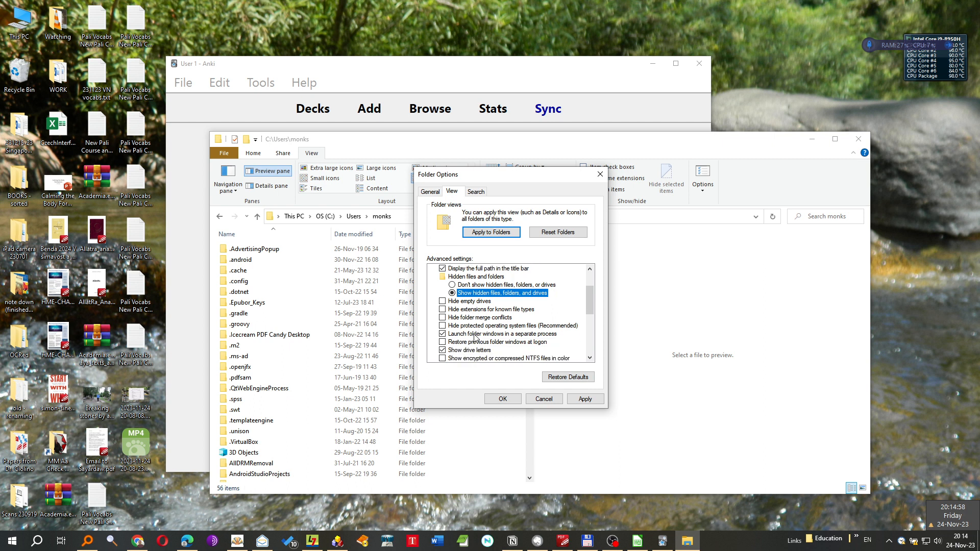
scroll(442, 341, "down", 2)
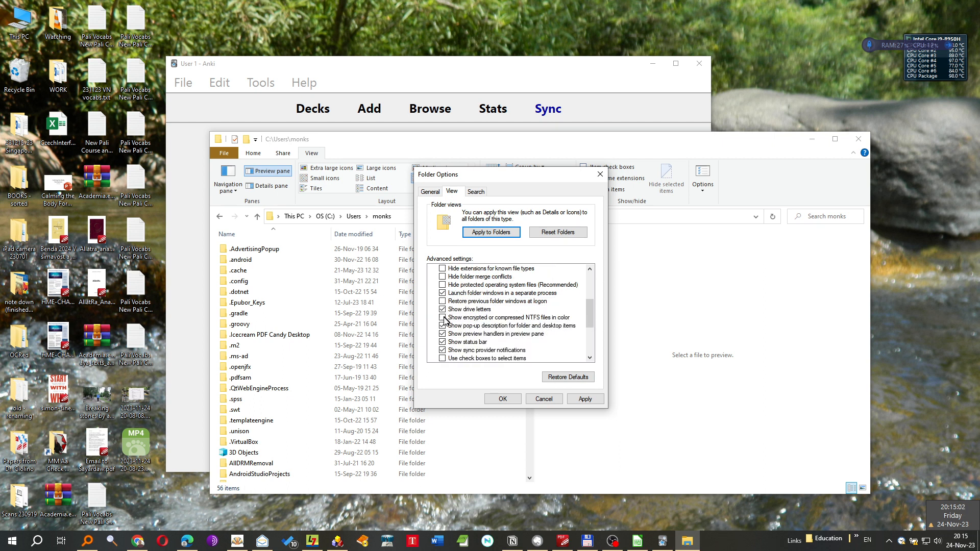
scroll(451, 356, "down", 2)
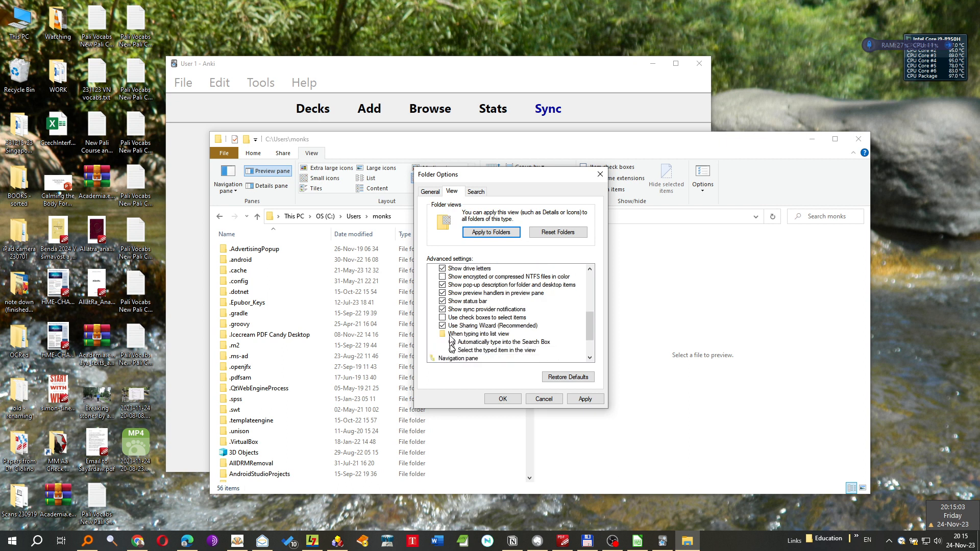
scroll(493, 345, "down", 1)
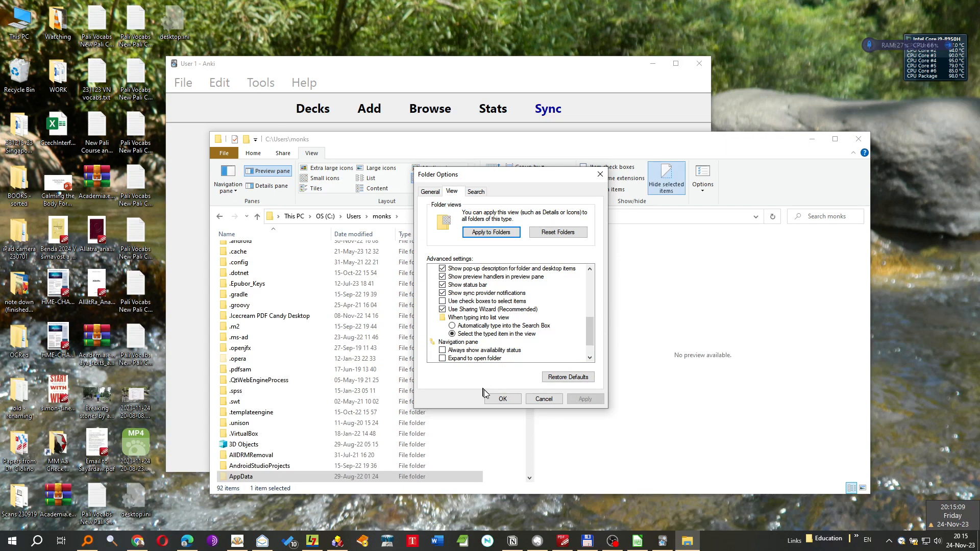
left_click(493, 400)
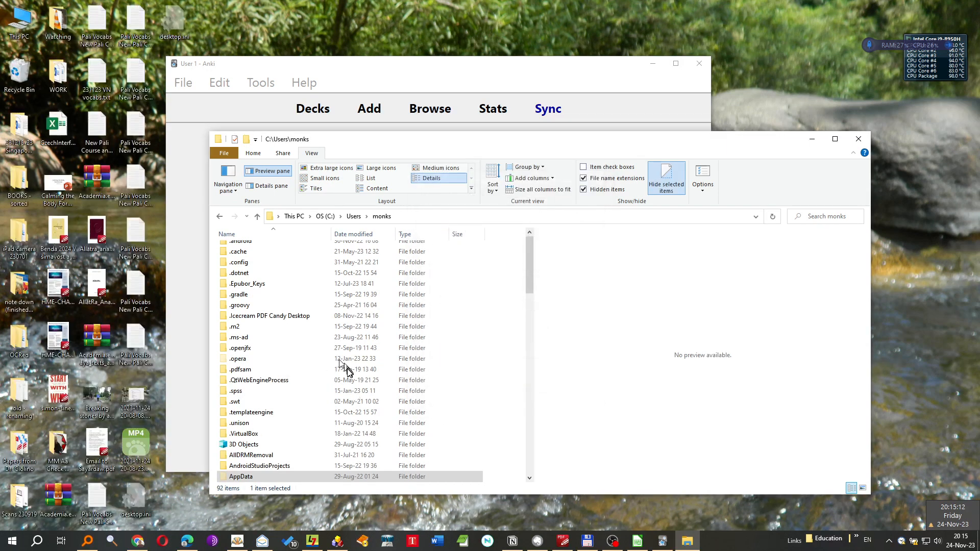
- Browse from the "monks" folder through AppData, Roaming, Anki2 and User 1 into the collection.media folder
scroll(339, 295, "up", 1)
scroll(337, 295, "up", 1)
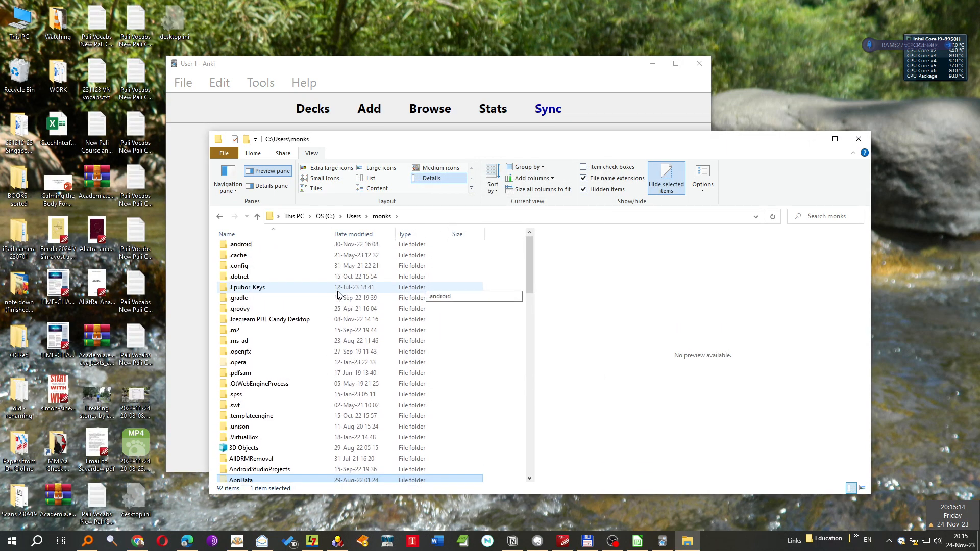
scroll(338, 295, "down", 5)
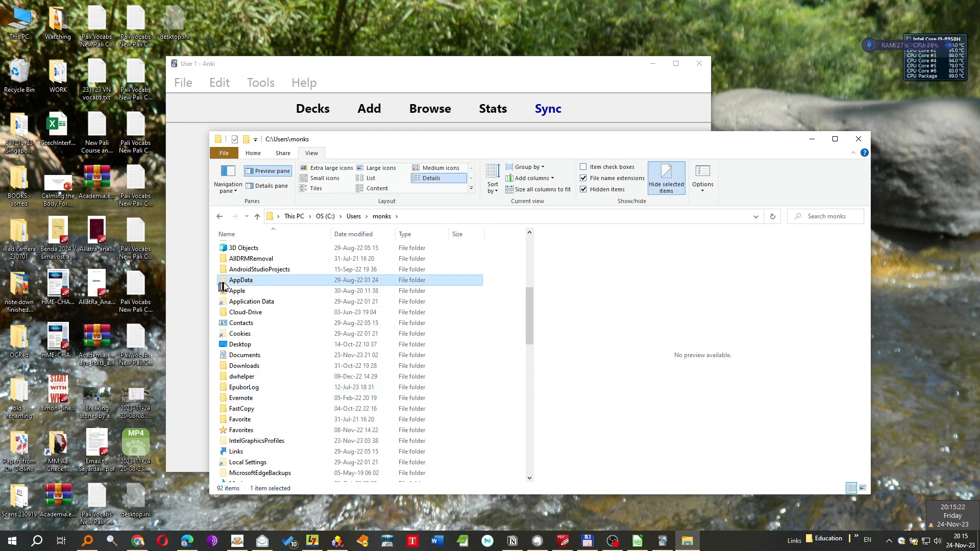
double_click(225, 282)
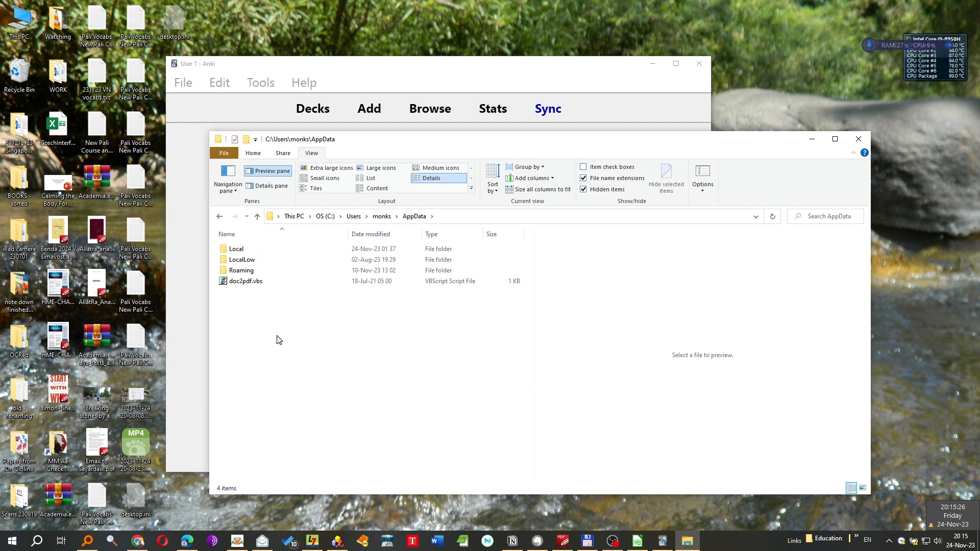
double_click(236, 271)
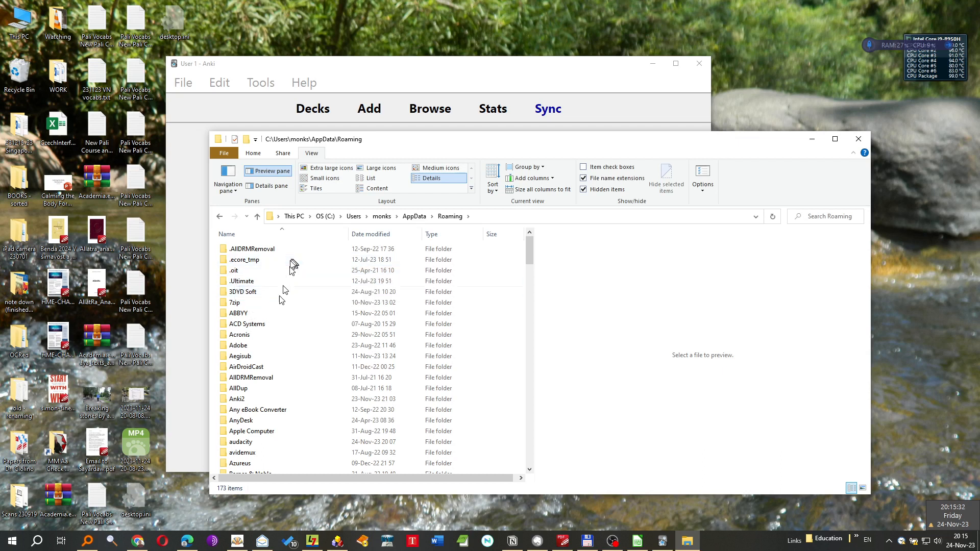
scroll(278, 305, "down", 2)
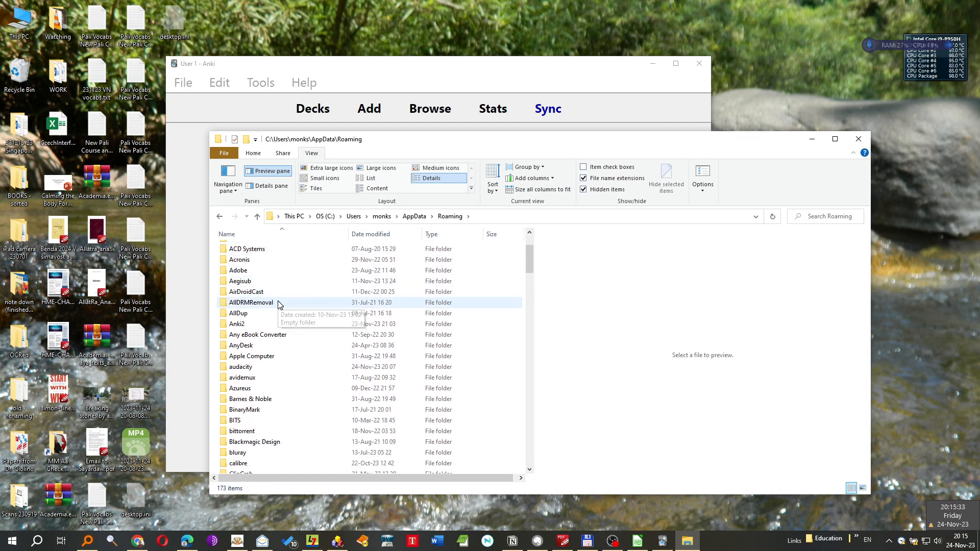
double_click(228, 325)
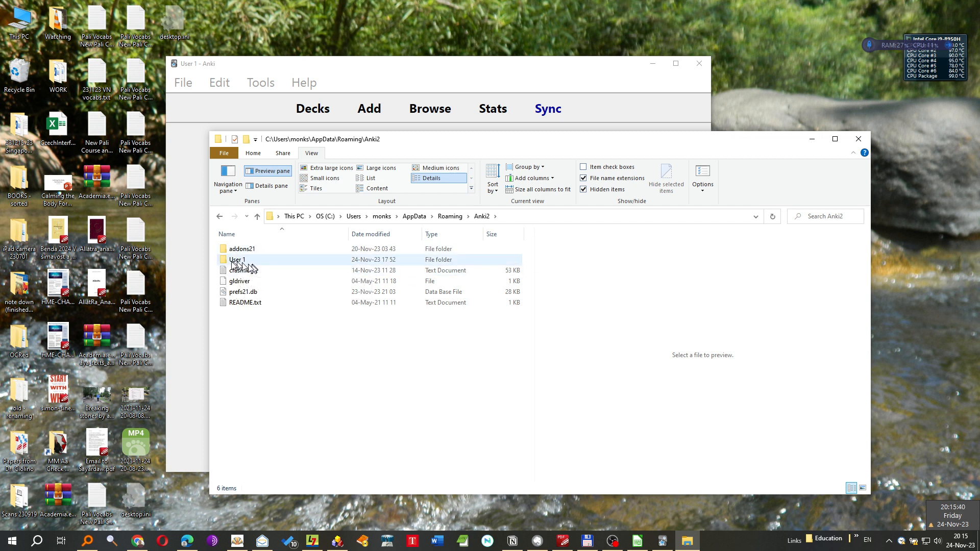
double_click(235, 260)
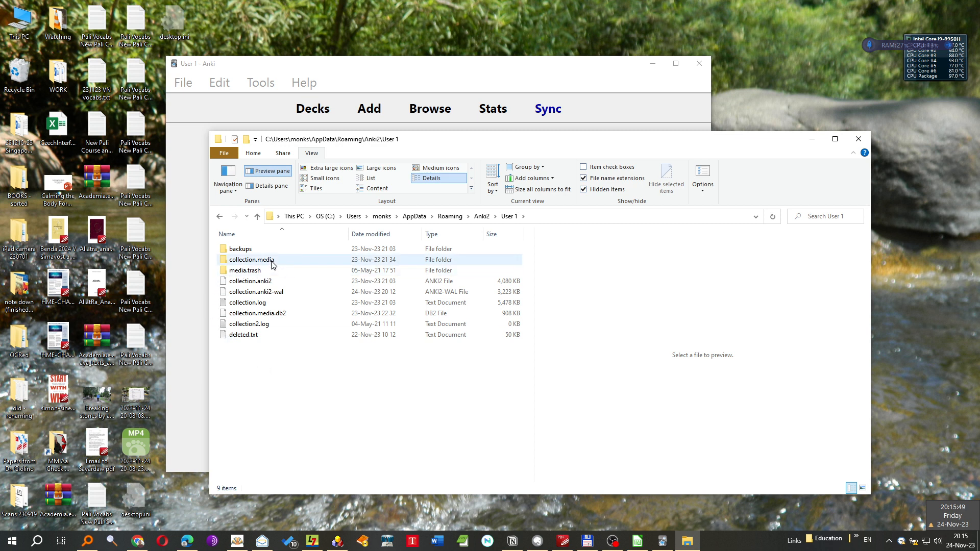
left_click(261, 261)
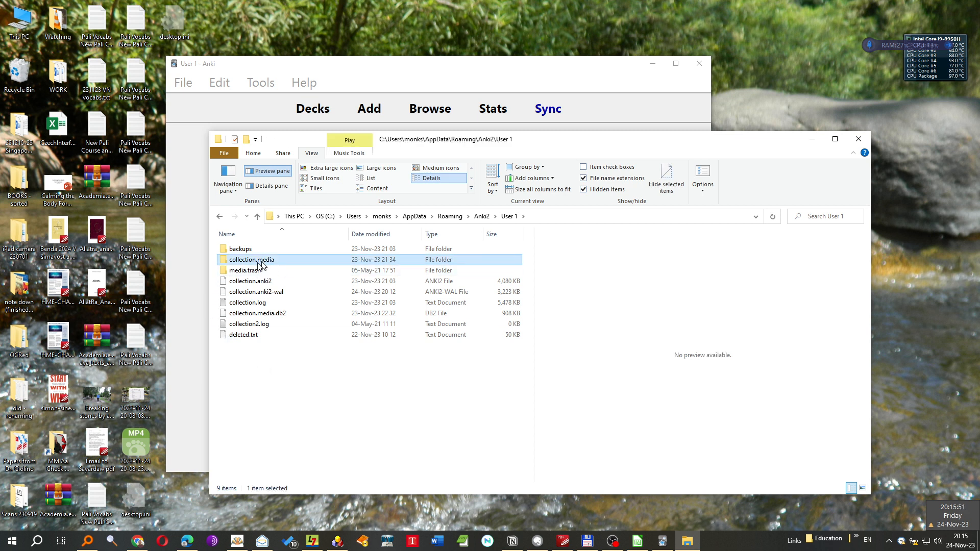
double_click(226, 262)
- Look through the files in collection.media for the NPCEx1-6 recordings and select NPCEx1-6-56.mp3
scroll(356, 380, "down", 5)
scroll(355, 380, "down", 20)
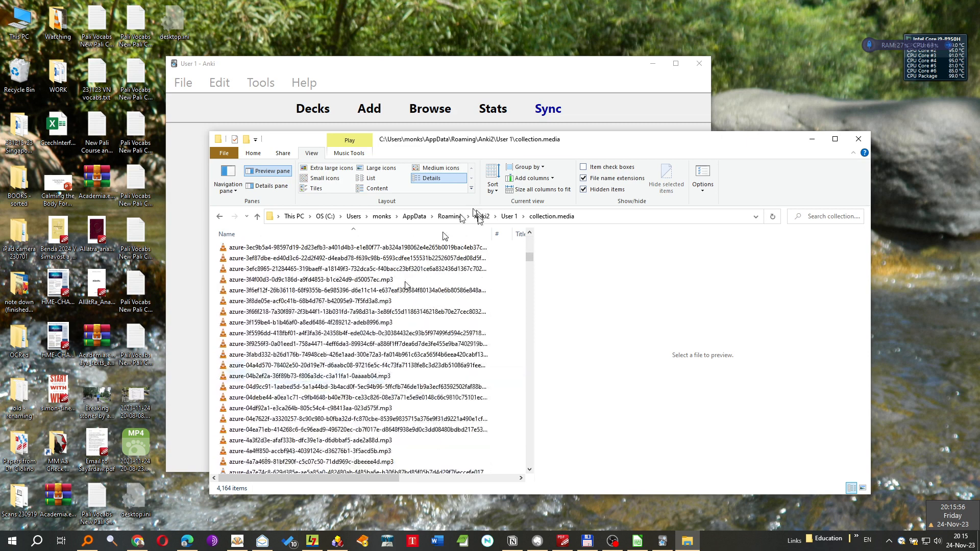
left_click_drag(529, 260, 521, 461)
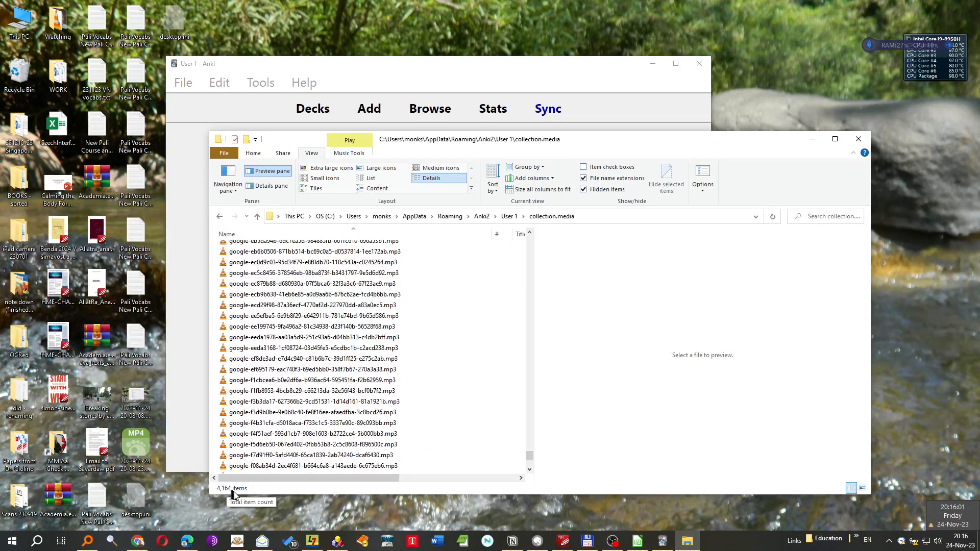
scroll(288, 442, "down", 15)
scroll(289, 440, "down", 1)
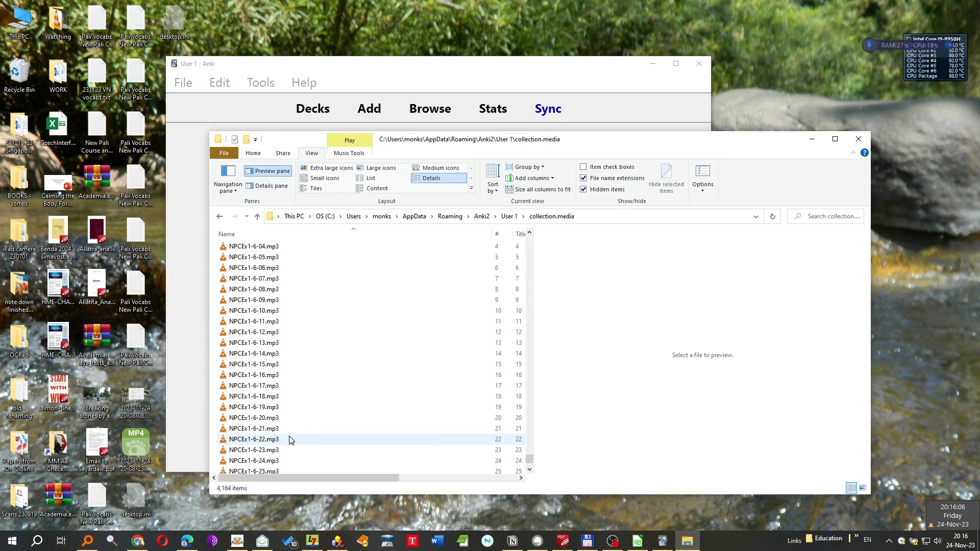
left_click(291, 447)
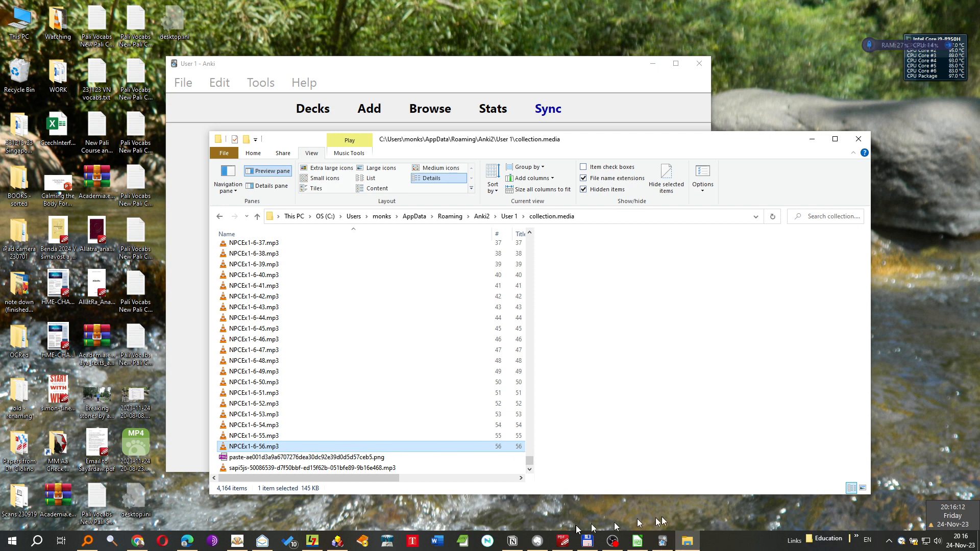
- Copy the recordings NPCEx1-6-01.mp3 to NPCEx1-6-56.mp3 into the "Anki recordings" folder, replacing the files with the same names
mouse_move(686, 543)
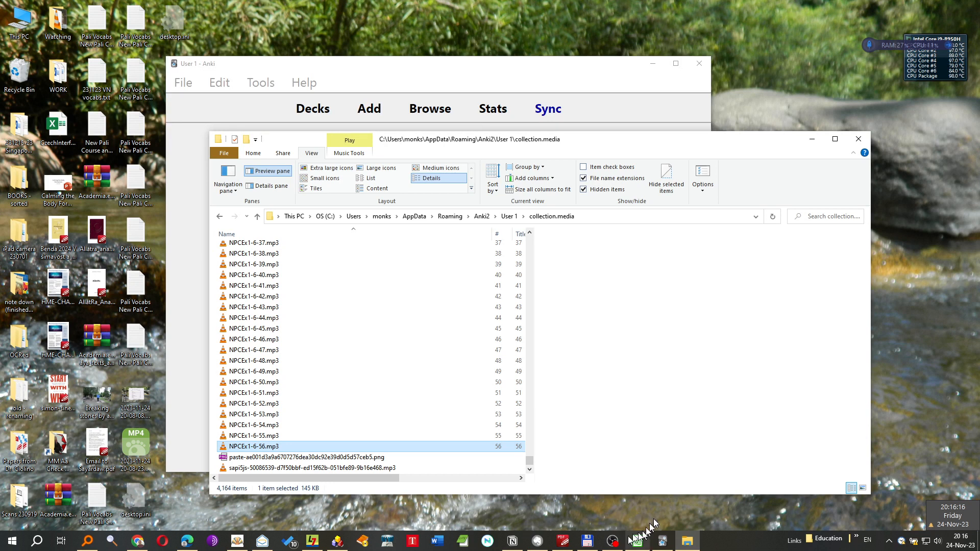
left_click(586, 542)
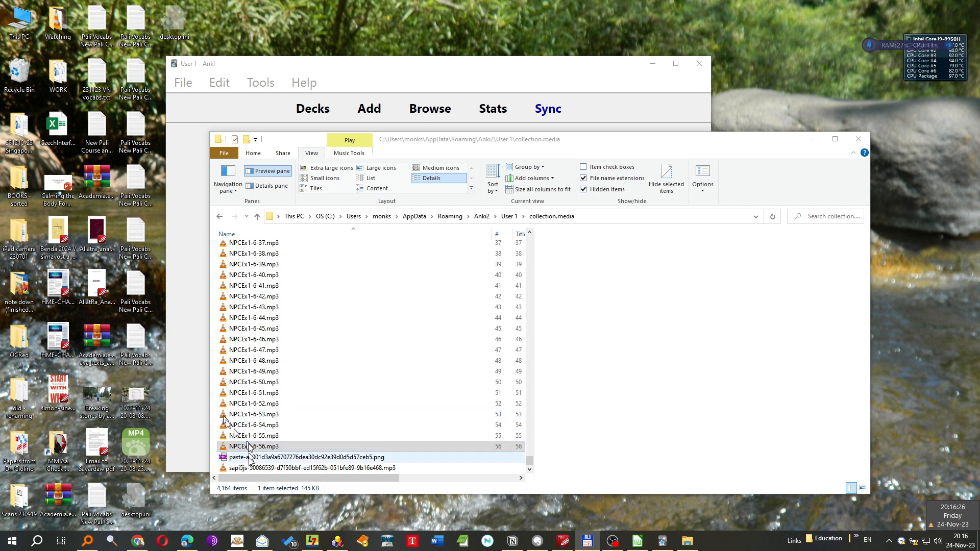
scroll(306, 389, "up", 13)
scroll(304, 326, "up", 1)
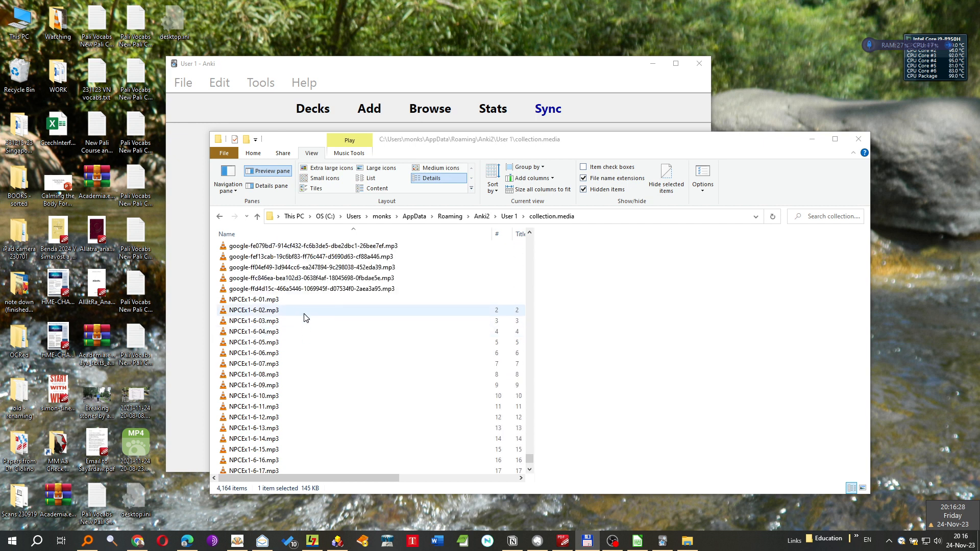
left_click(304, 299, "shift")
scroll(309, 347, "down", 14)
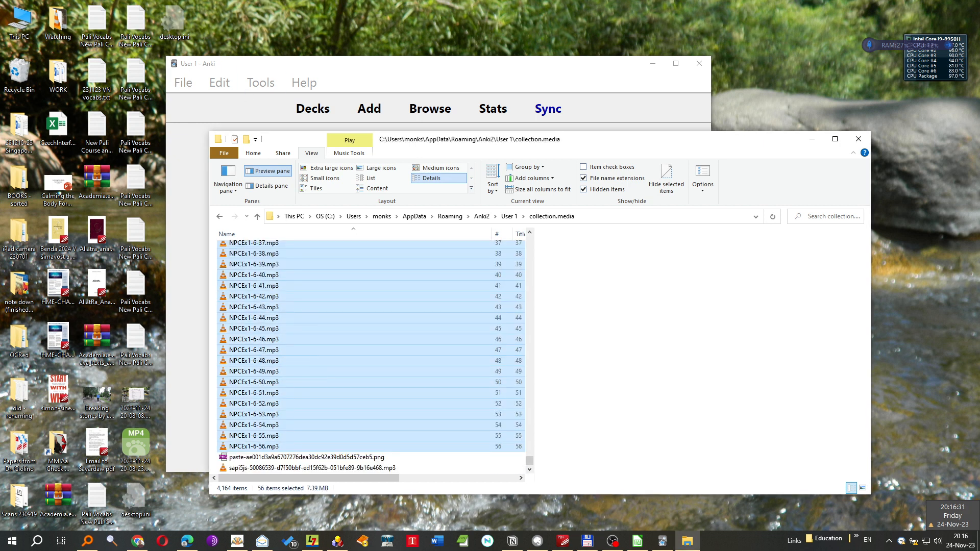
key("alt+Tab")
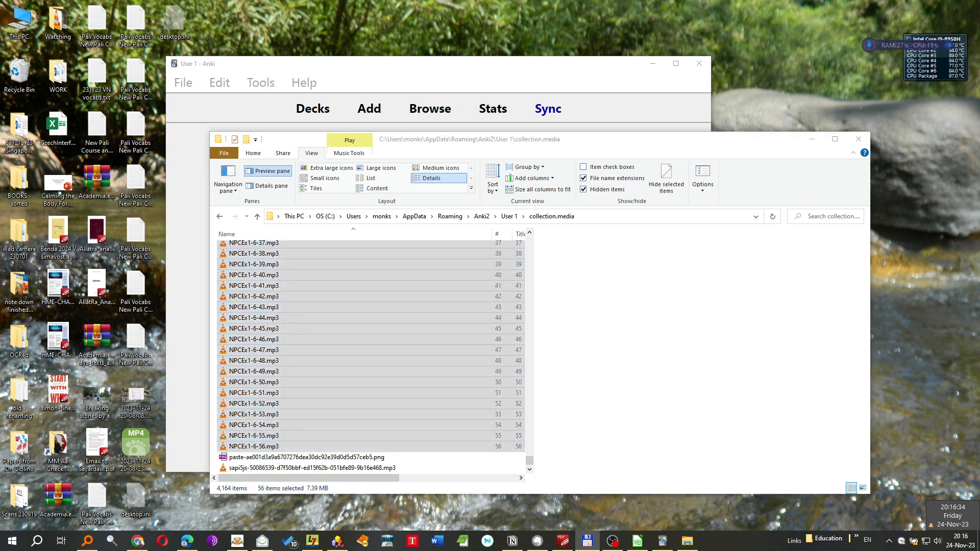
key("ctrl+v")
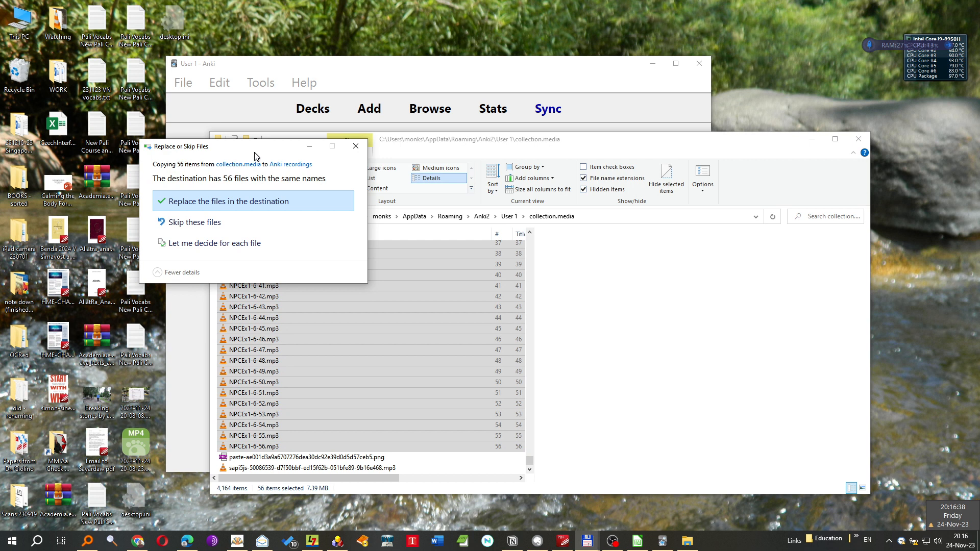
key("Return")
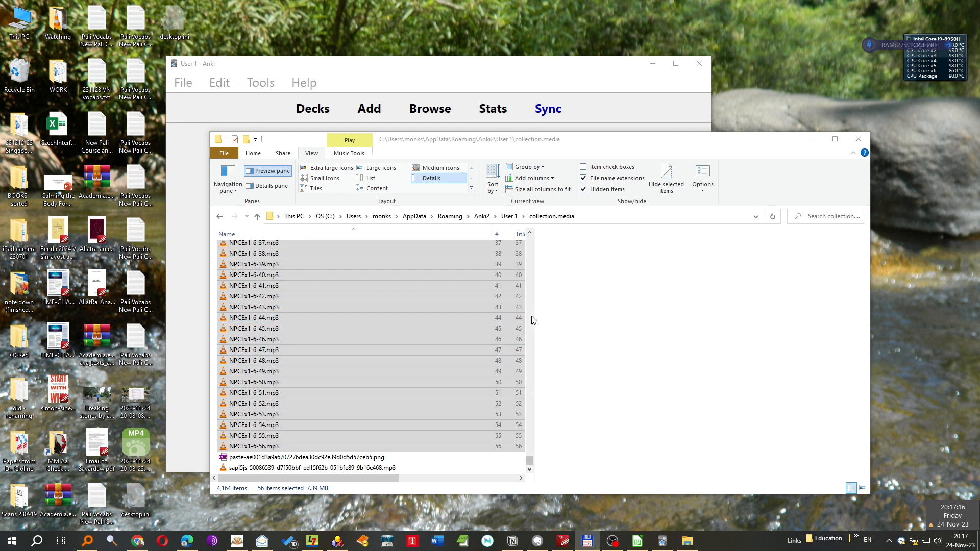
- Widen the file list against the preview area, maximize the folder window, and clear the file selection
left_click_drag(534, 315, 665, 323)
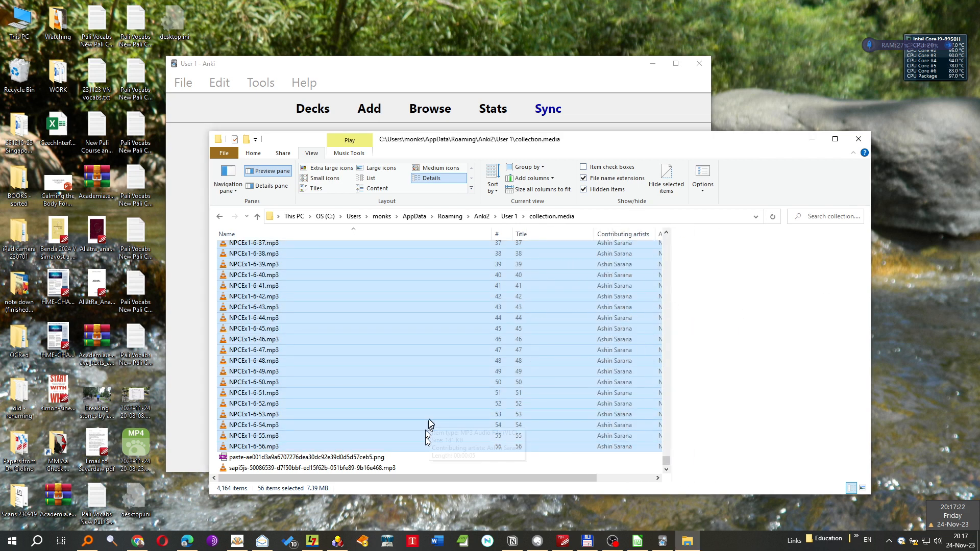
left_click(562, 301)
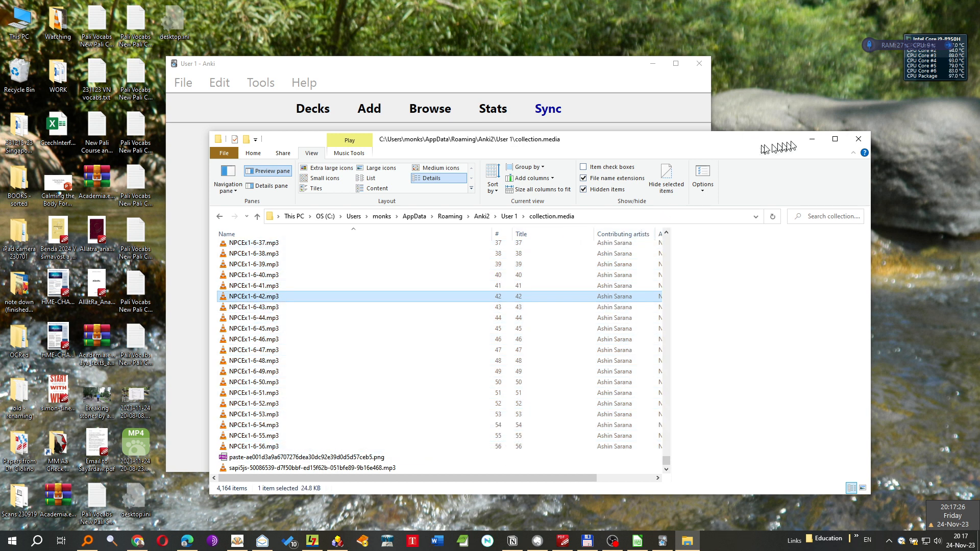
left_click(835, 139)
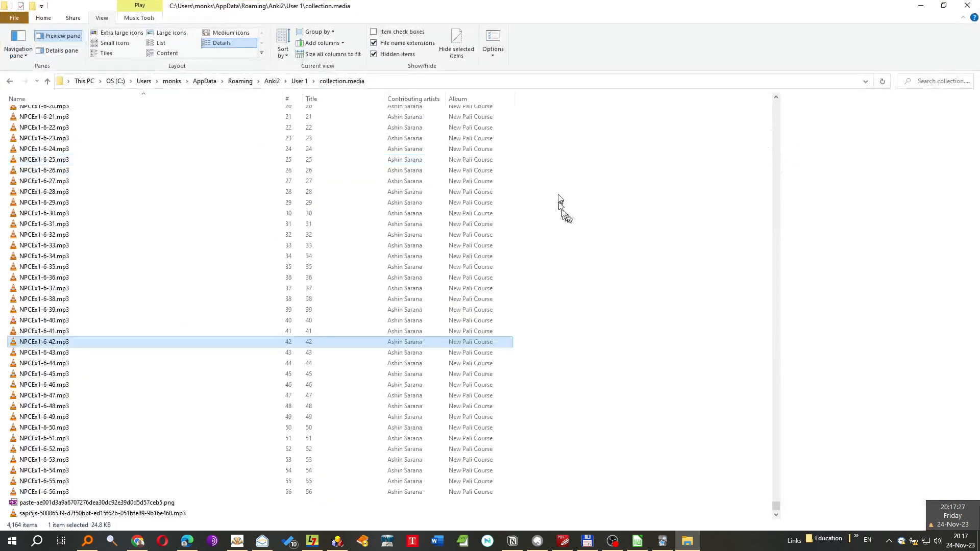
left_click(569, 130)
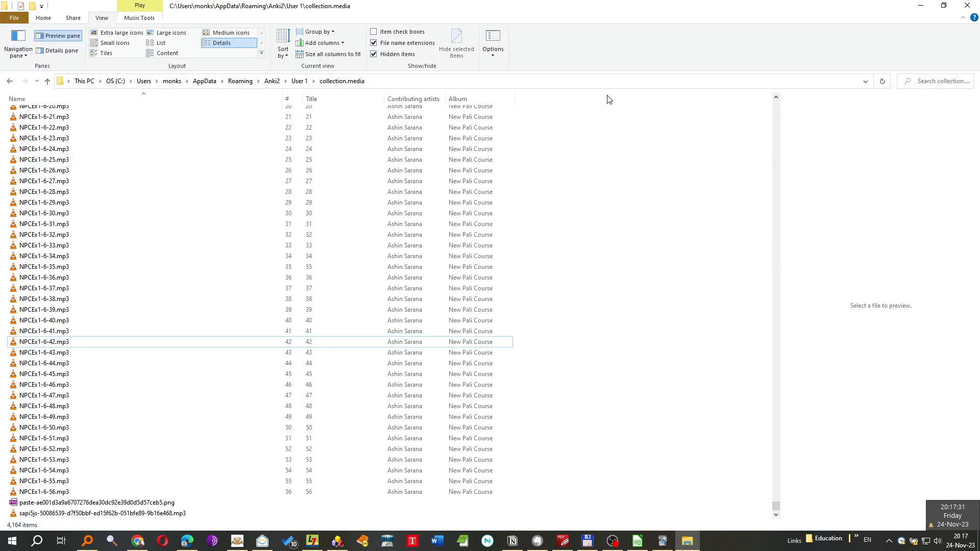
- Sort the media files by album and return to sorting them by name
left_click(492, 100)
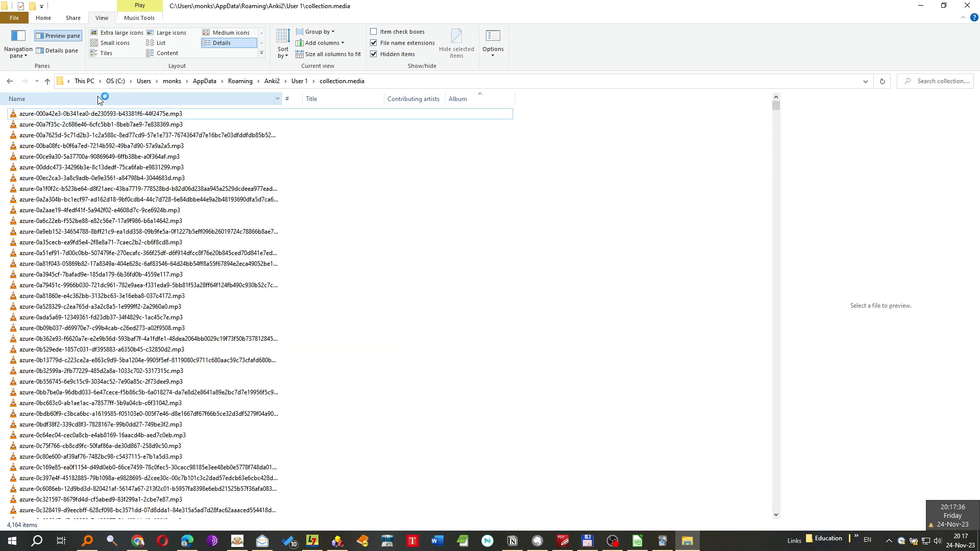
left_click(114, 100)
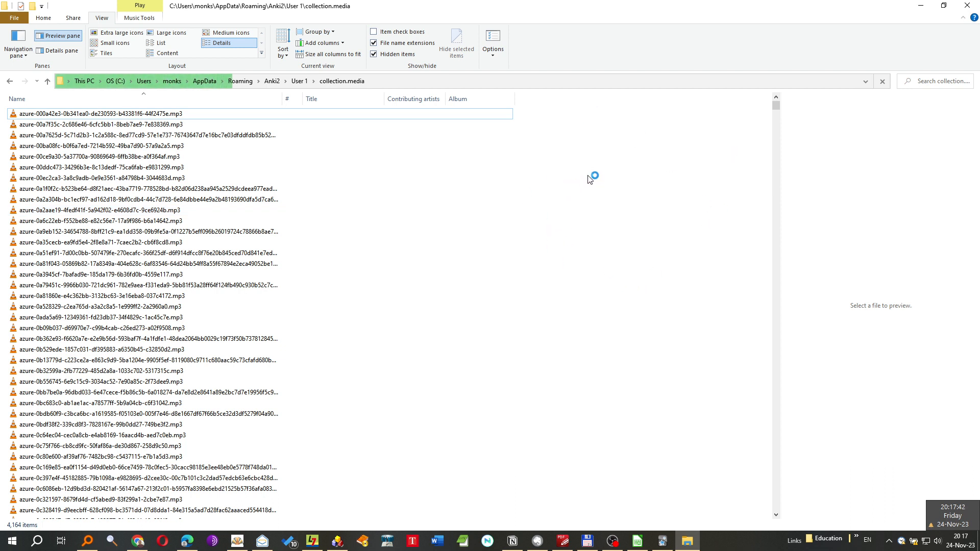
- Paste the copied recordings into the collection.media folder and check the end of the file list for them
right_click(589, 181)
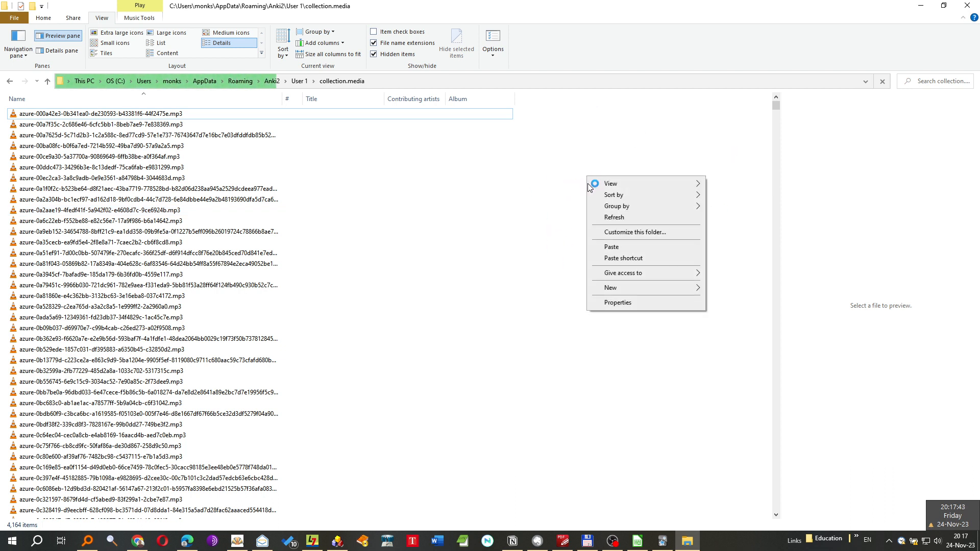
left_click(654, 250)
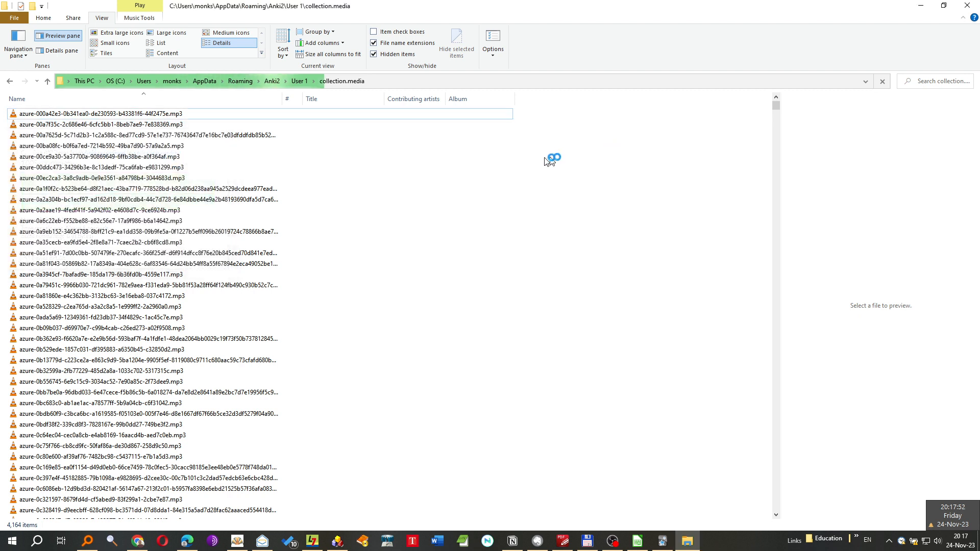
left_click_drag(776, 106, 794, 516)
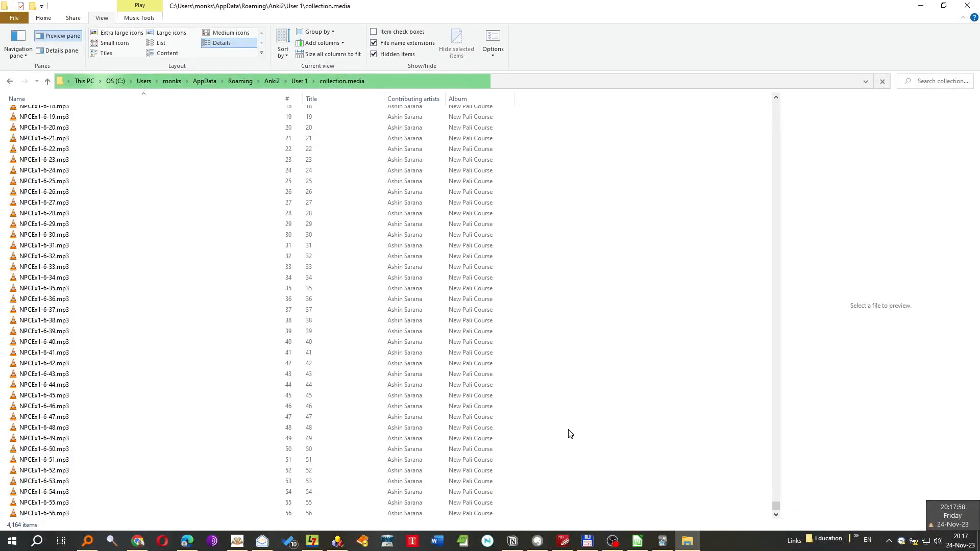
scroll(567, 431, "up", 13)
scroll(564, 410, "up", 7)
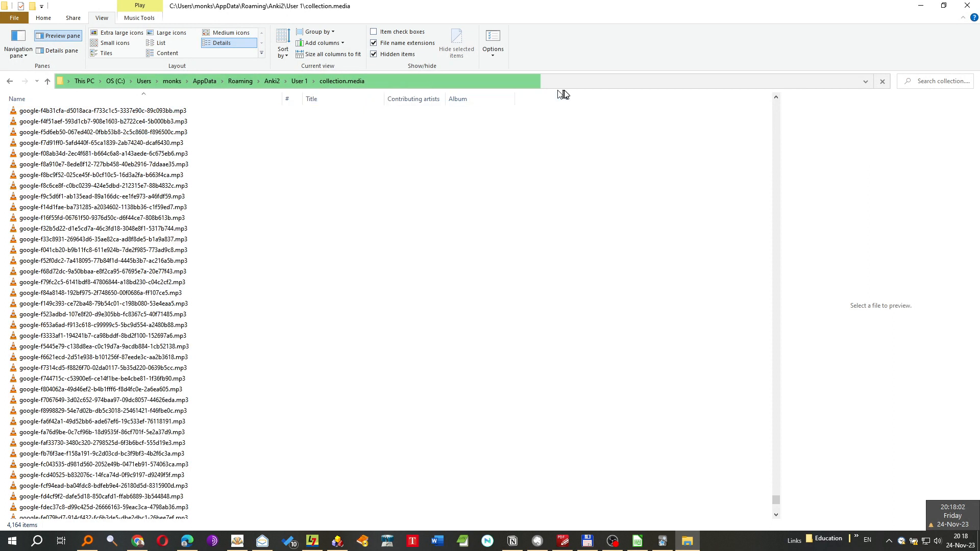
left_click(286, 143)
mouse_move(776, 501)
left_mouse_down()
mouse_move(800, 274)
mouse_move(801, 62)
mouse_move(797, 113)
mouse_move(753, 268)
mouse_move(774, 324)
mouse_move(739, 369)
mouse_move(685, 396)
mouse_move(759, 422)
mouse_move(772, 457)
mouse_move(770, 507)
left_mouse_up()
left_click(632, 362)
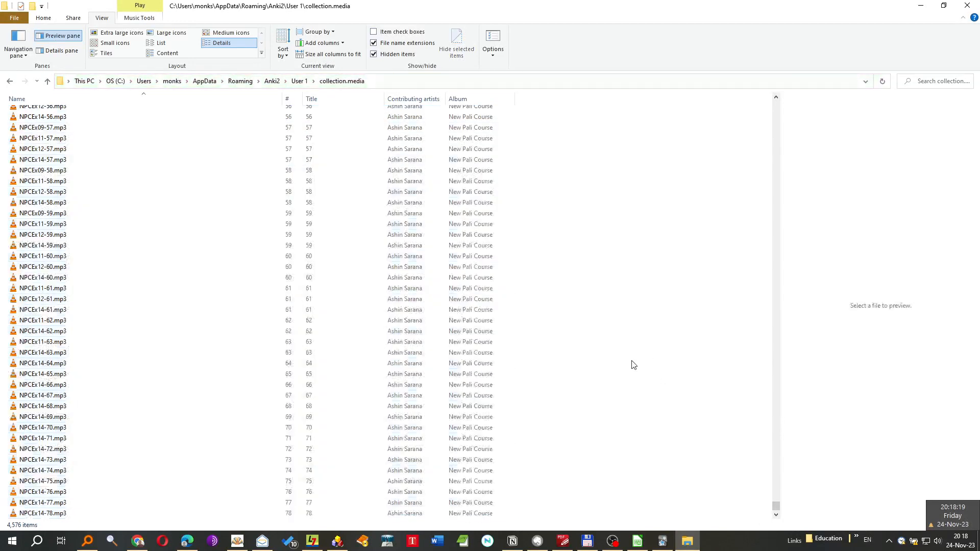
- Reverse the name sorting of the media files, restore ascending order, and select the recording NPCEx09-36.mp3
scroll(247, 418, "up", 14)
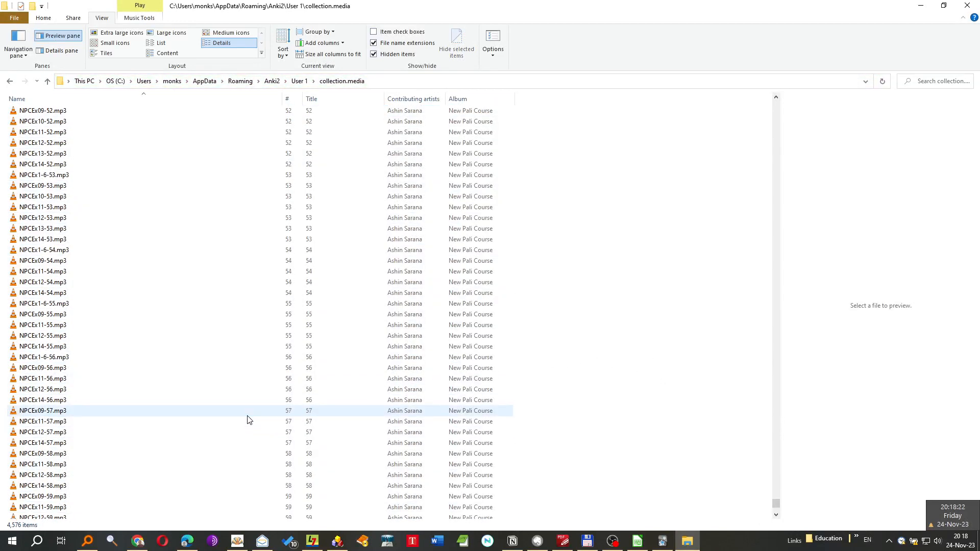
left_click(178, 99)
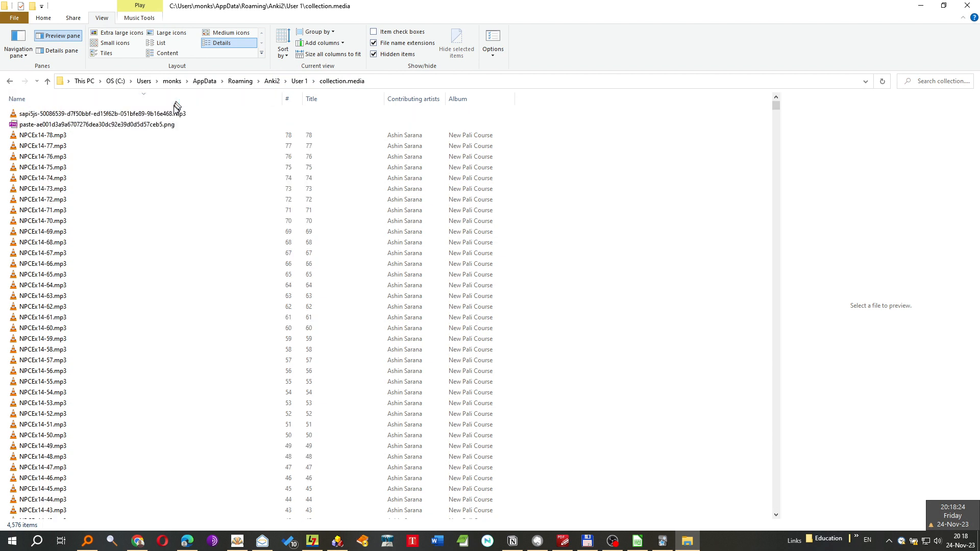
left_click(173, 102)
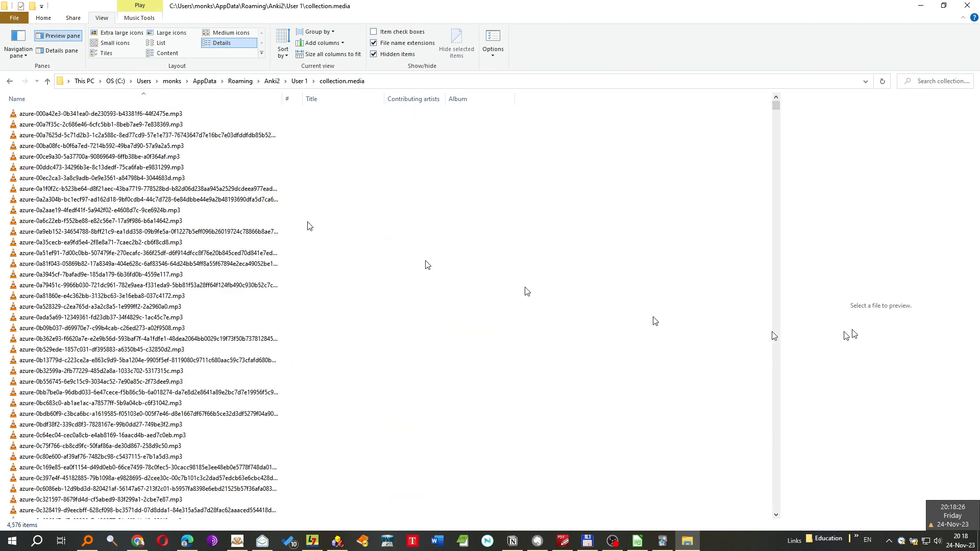
left_click_drag(776, 110, 757, 478)
left_click(23, 224)
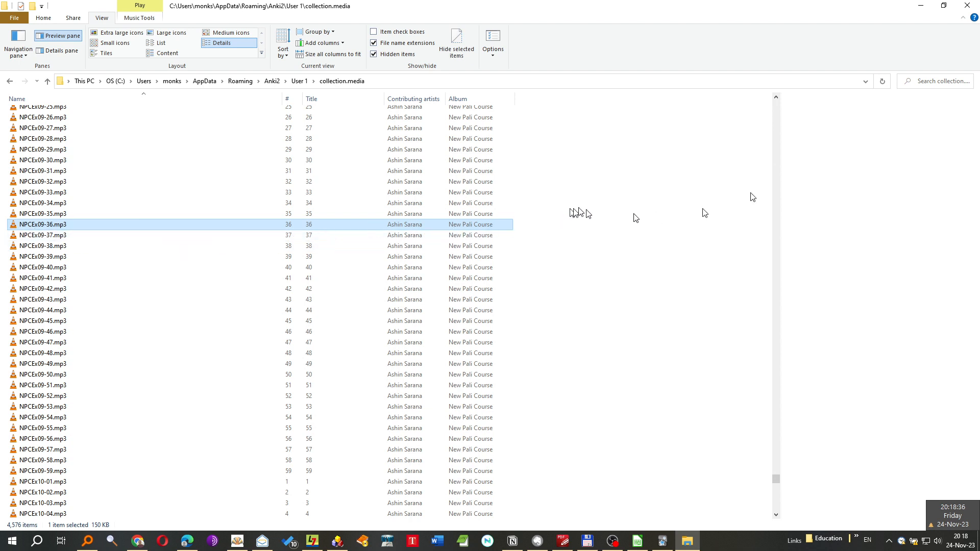
- Restore the maximized collection.media window to its smaller size and bring the Anki window in front of it
left_click(944, 5)
left_click_drag(687, 154, 757, 173)
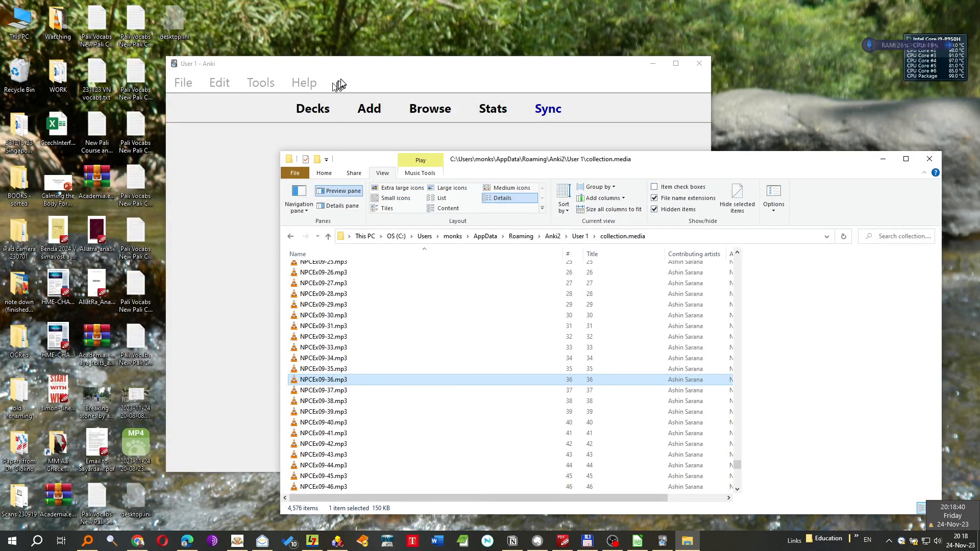
left_click(359, 61)
mouse_move(361, 66)
left_mouse_down()
mouse_move(361, 84)
mouse_move(370, 63)
left_mouse_up()
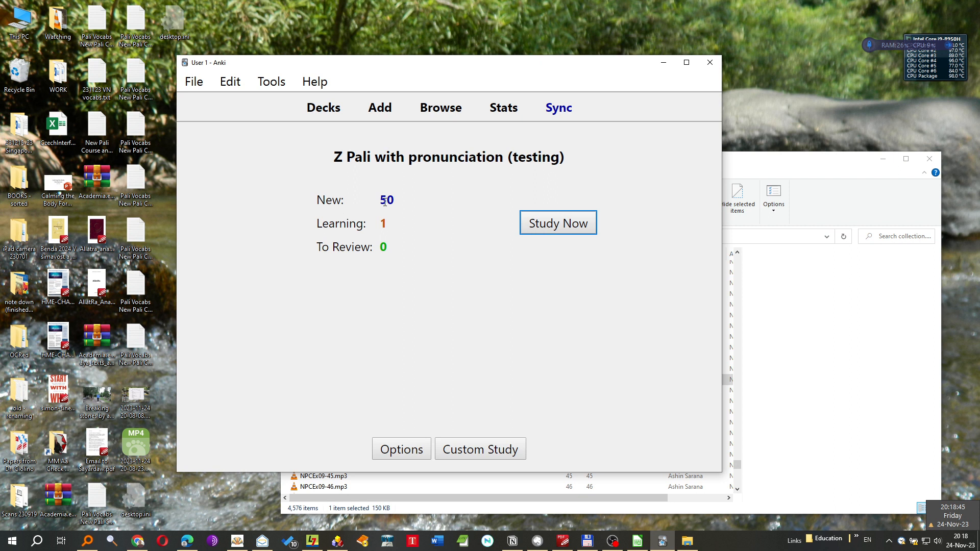
left_click(400, 281)
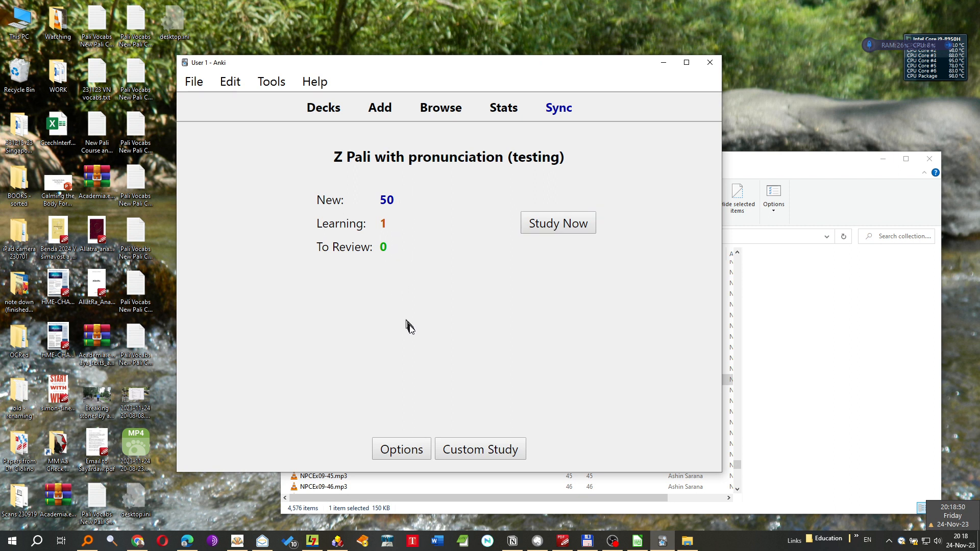
- Study the "Z Pali with pronunciation (testing)" deck, reveal the answer to the "paddy" card, and play its recording
left_click(551, 229)
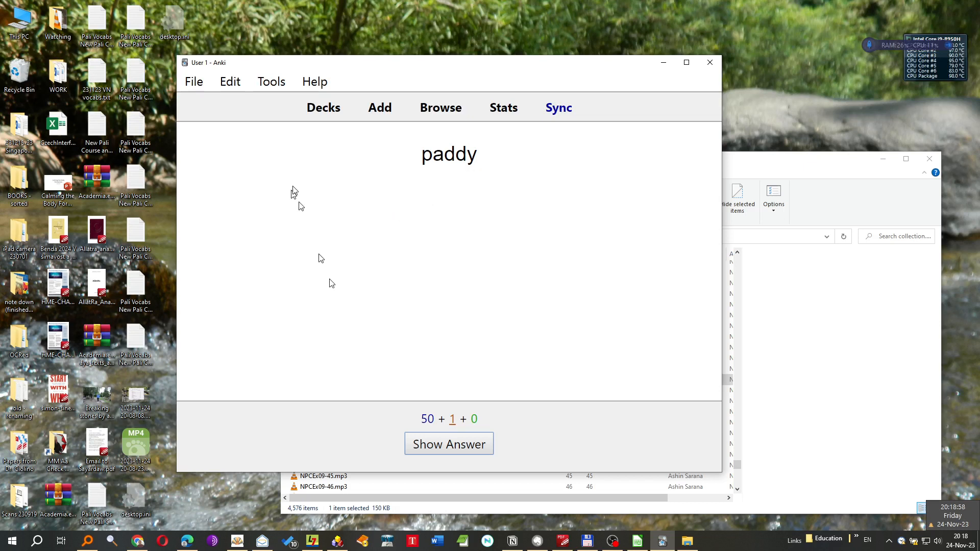
left_click(452, 450)
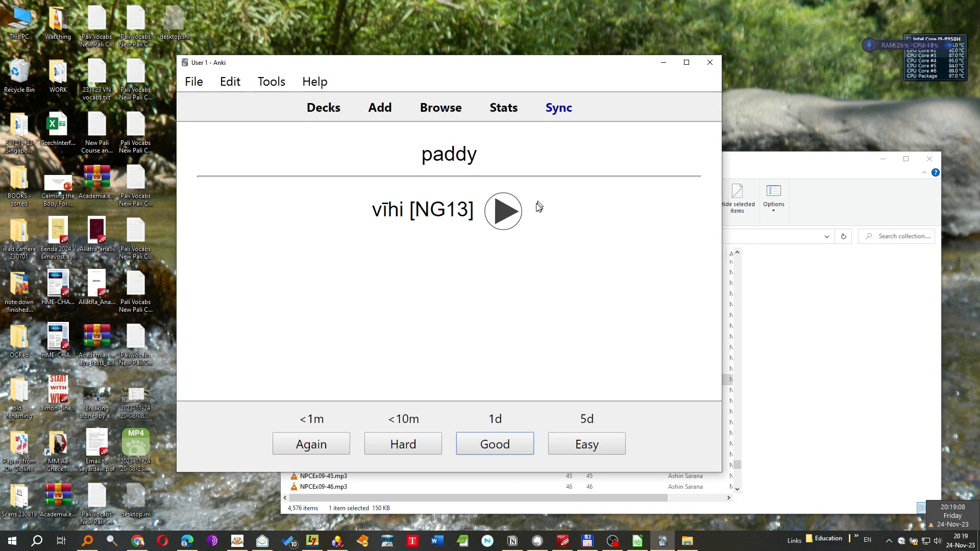
left_click(505, 210)
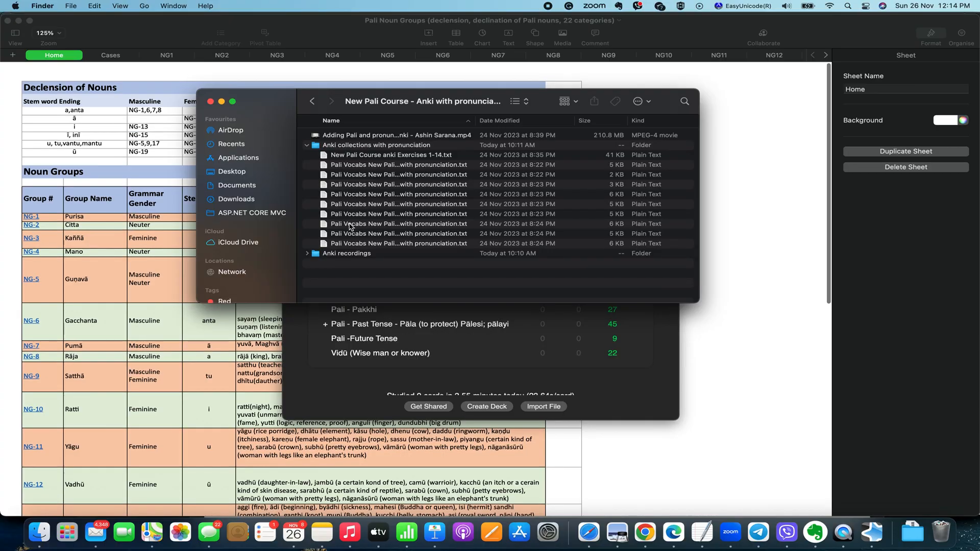
- Copy all the mp3 files in the "Anki recordings" folder on the Mac
double_click(347, 254)
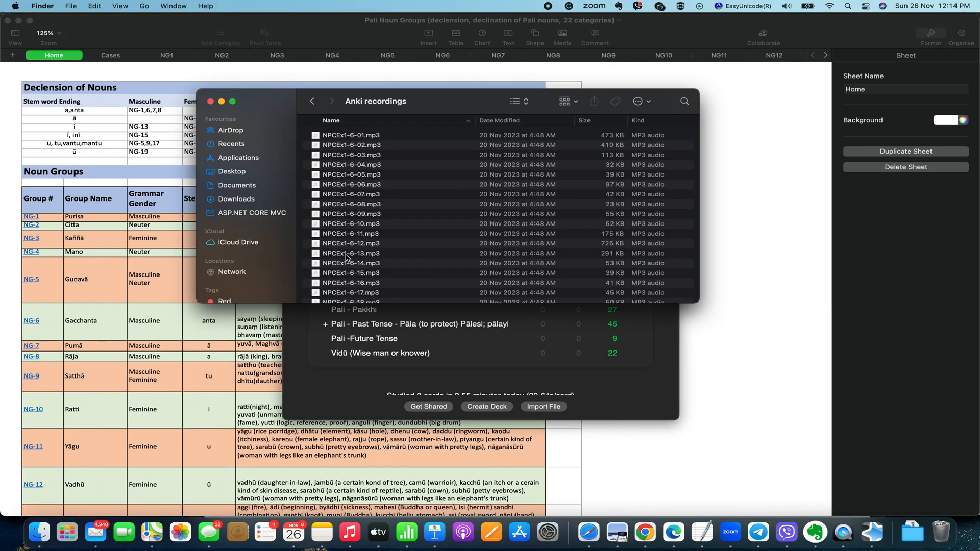
left_click(357, 184)
key("super+a")
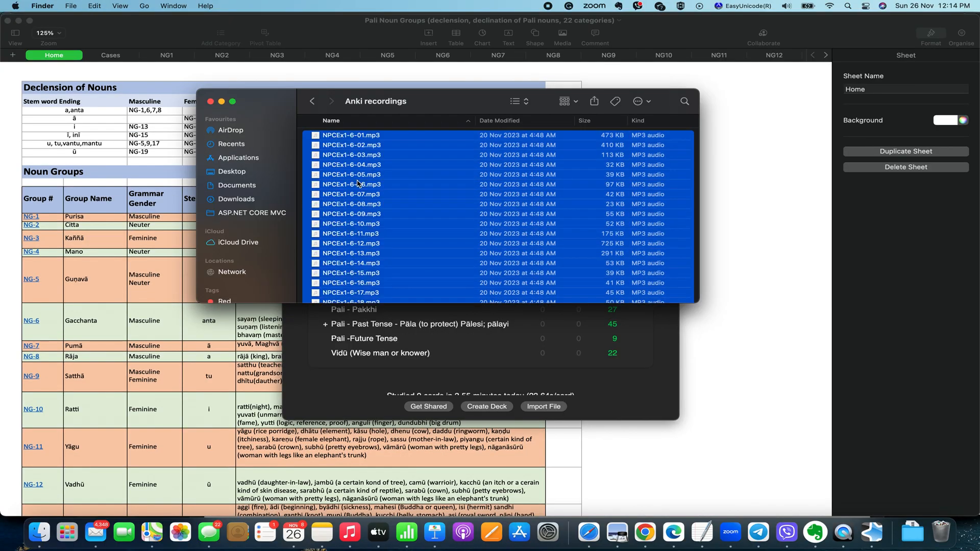
right_click(357, 184)
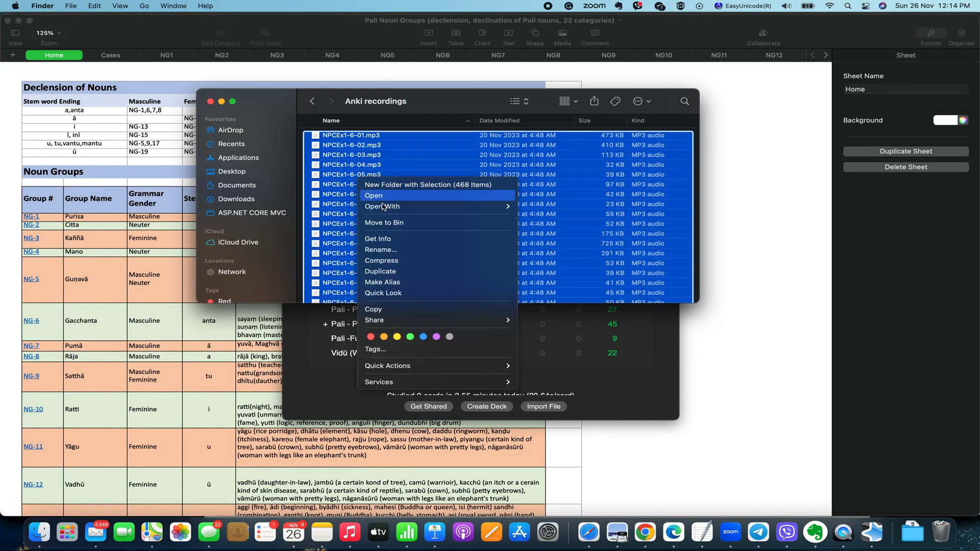
left_click(392, 310)
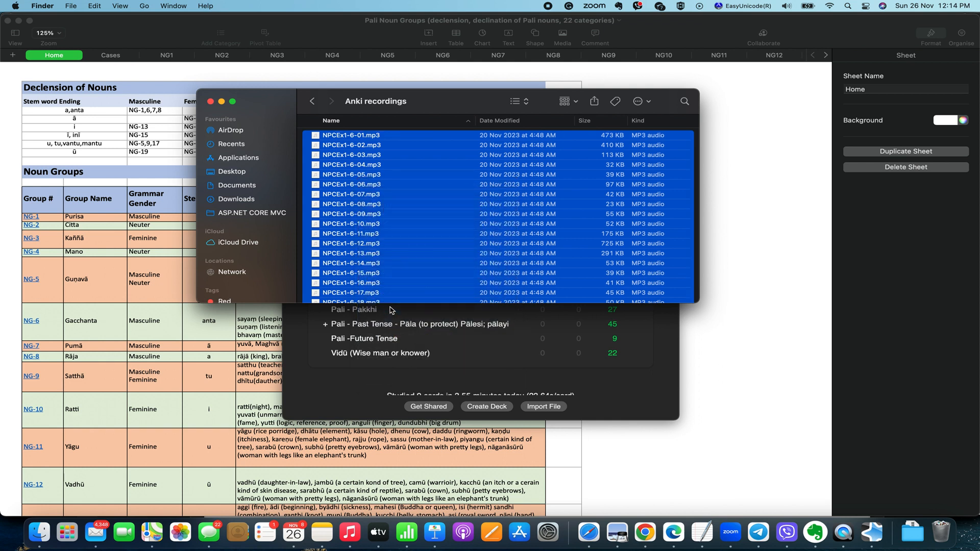
- Switch to Anki and open the addons21 folder from its add-ons management
left_click(350, 403)
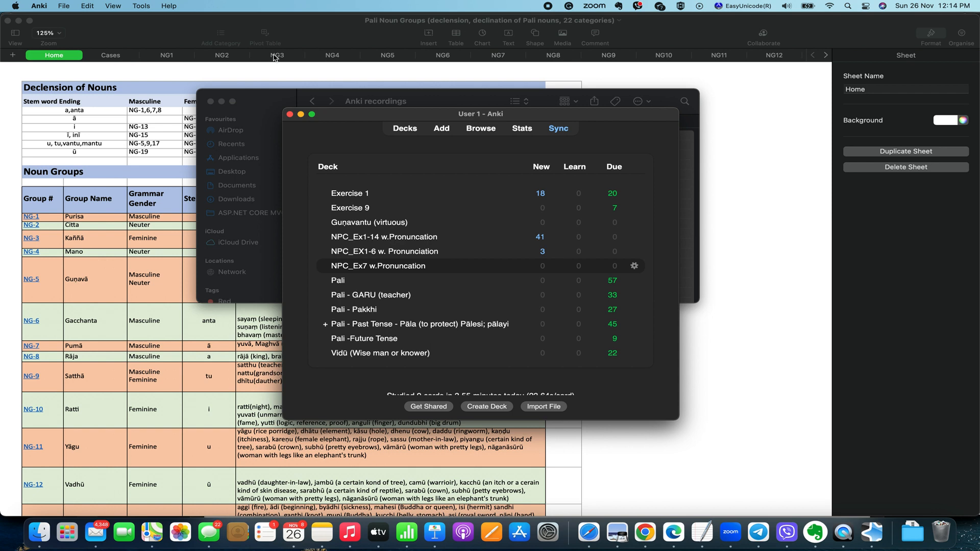
left_click(141, 6)
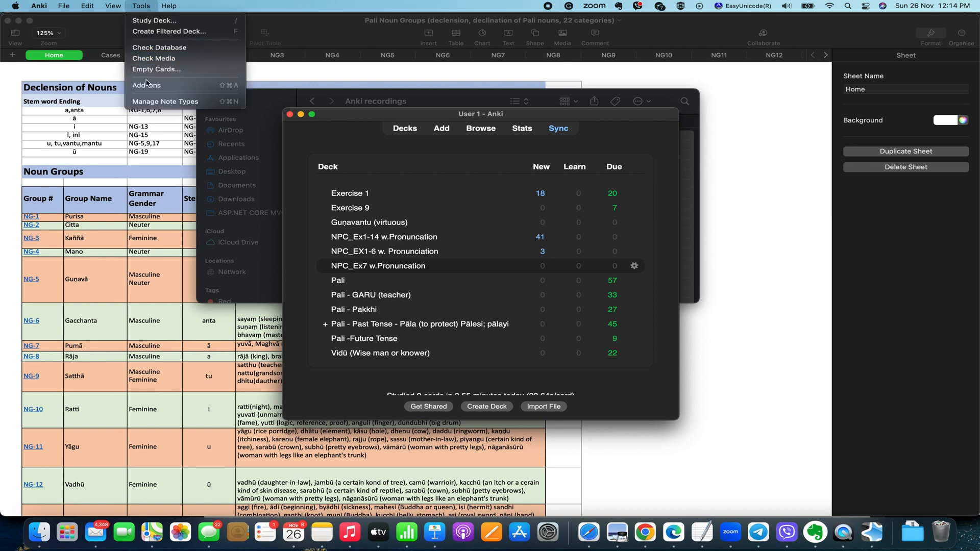
left_click(146, 87)
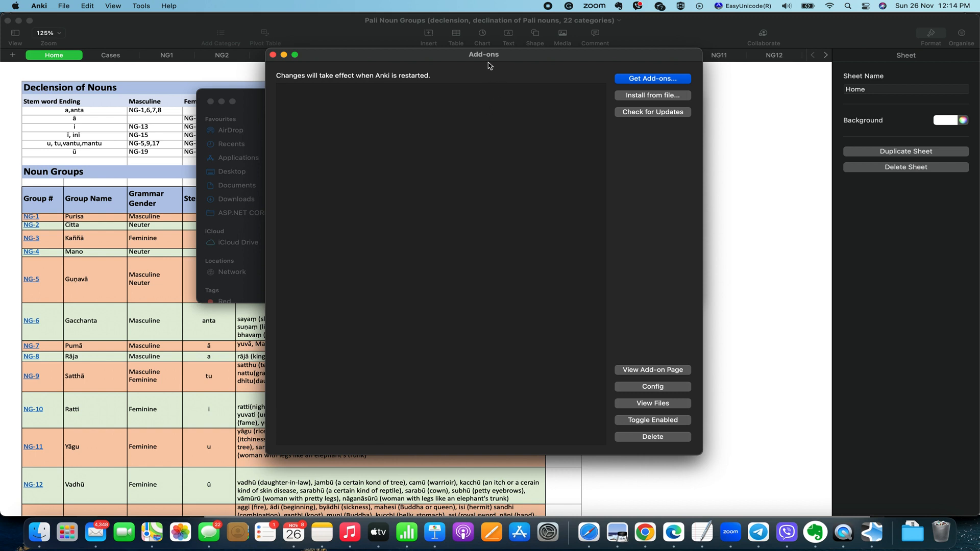
left_click(651, 405)
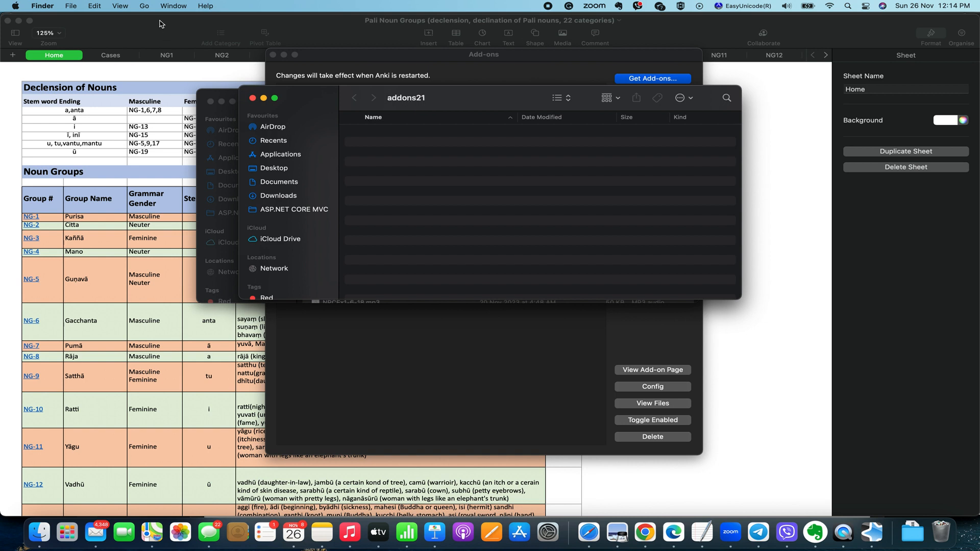
- Go up to the enclosing Anki2 folder and open the collection.media folder inside User 1
left_click(144, 6)
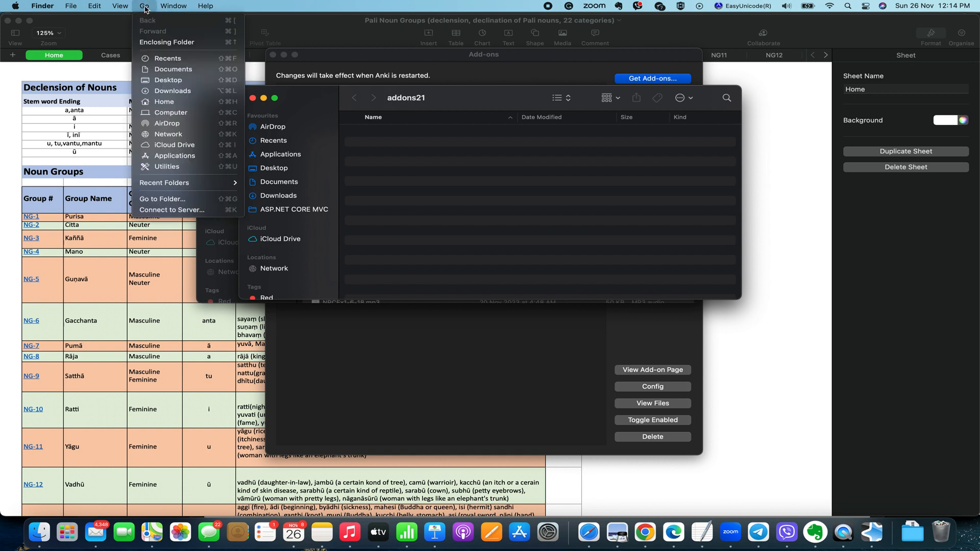
left_click(164, 44)
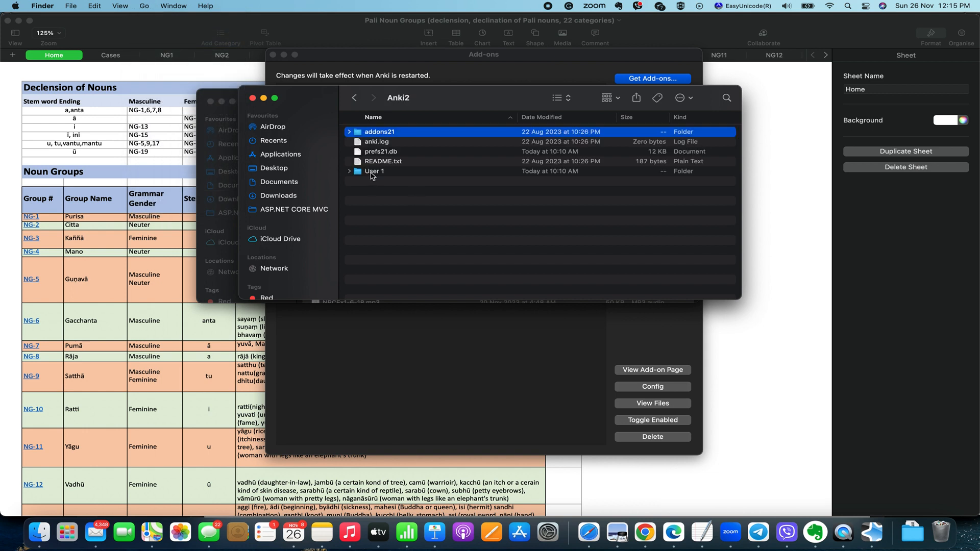
double_click(372, 174)
double_click(381, 163)
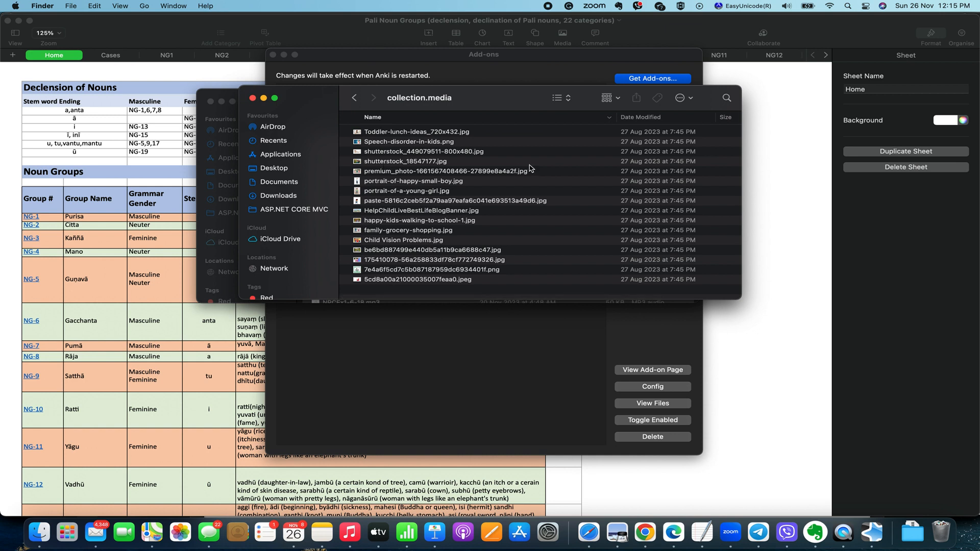
- Paste the copied recordings into collection.media and close both folder windows and the add-ons window
left_click(520, 142)
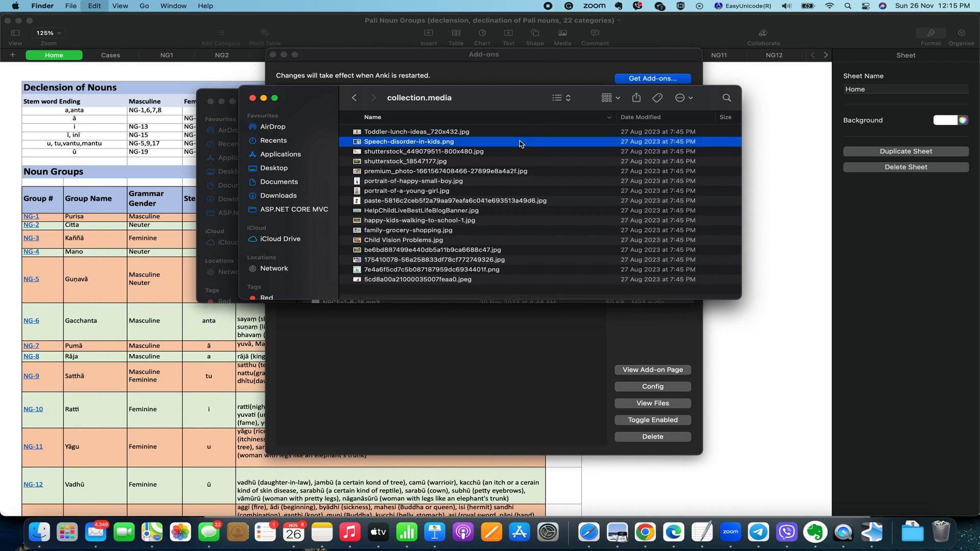
key("super+v")
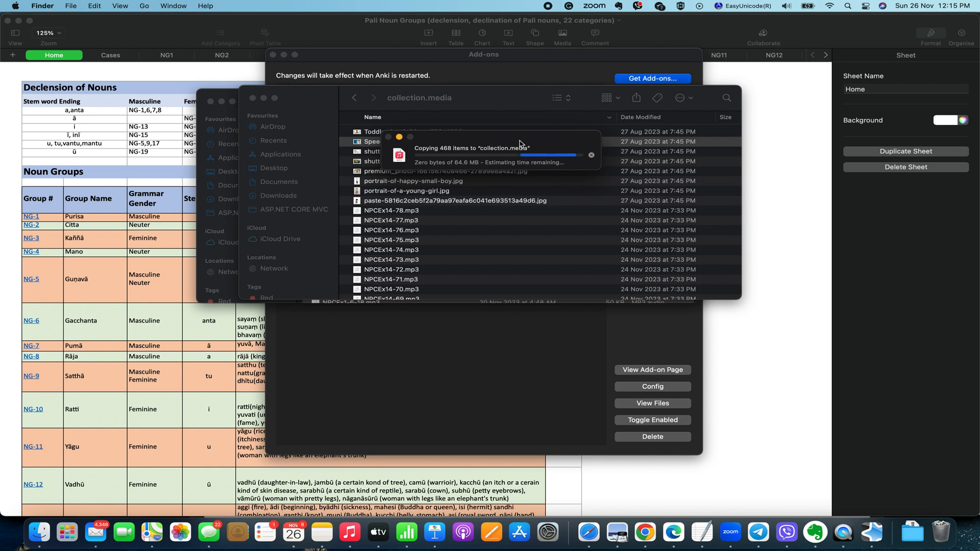
left_click(253, 98)
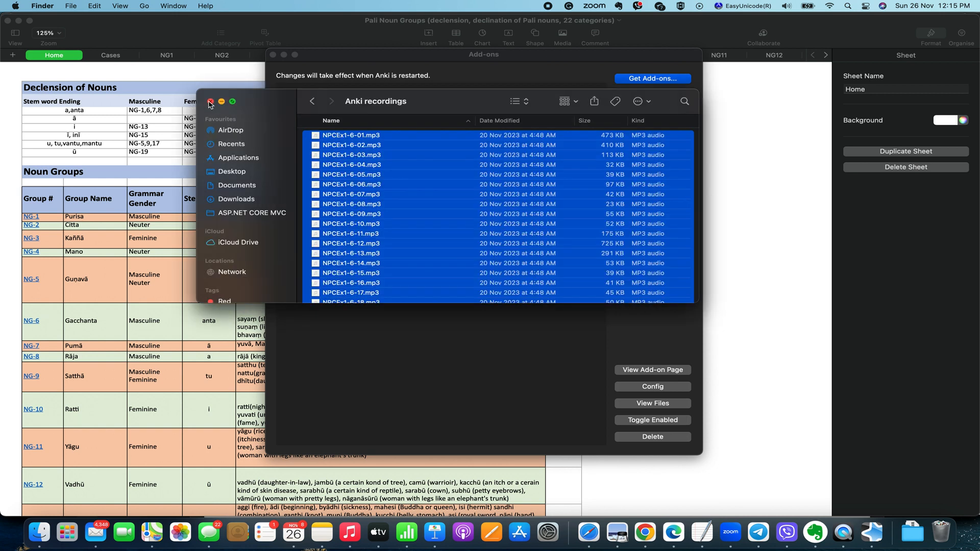
left_click(210, 102)
left_click(273, 54)
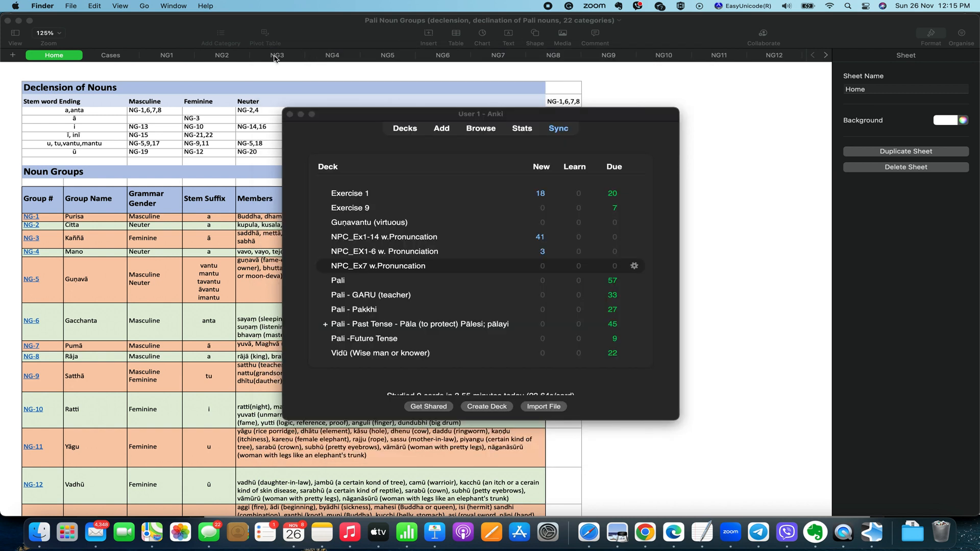
- Study the "NPC_Ex1-14 w.Pronuncation" deck and reveal the answer to the "passive voice" card
left_click(384, 239)
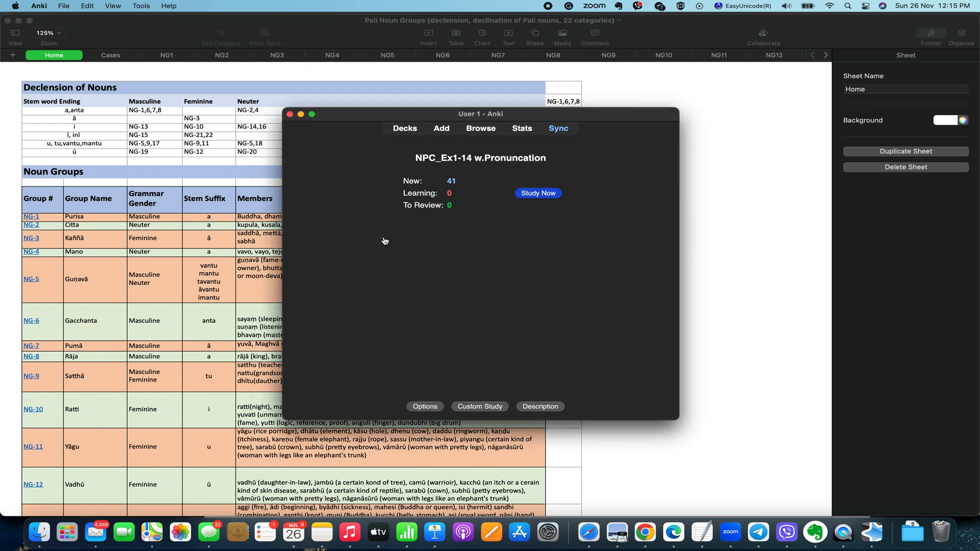
left_click(539, 195)
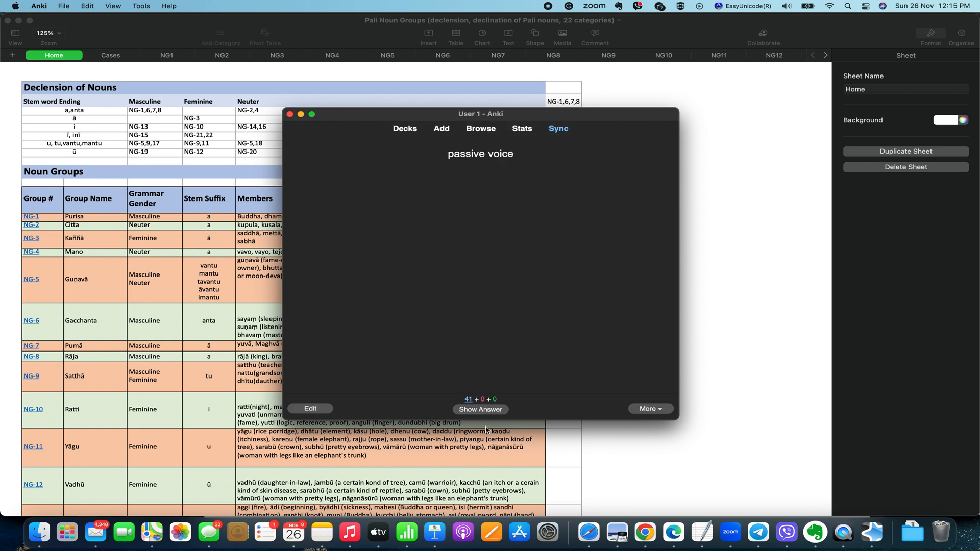
left_click(482, 410)
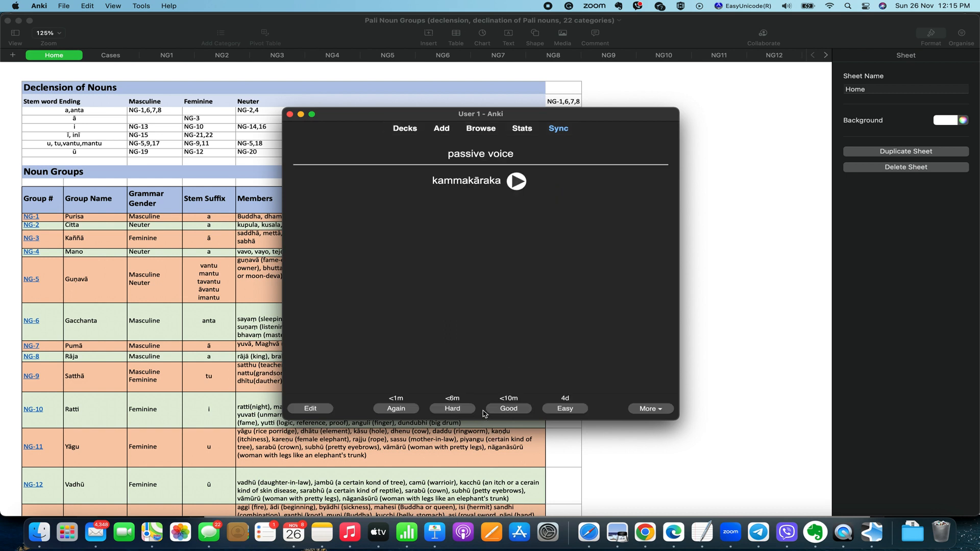